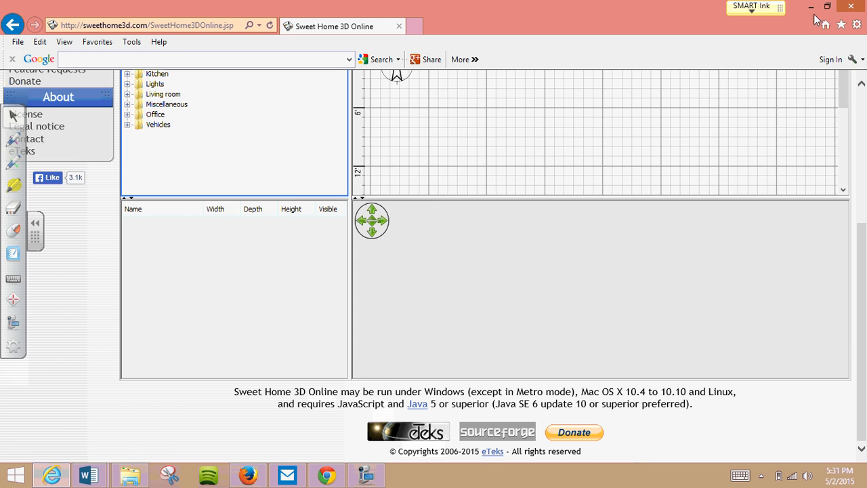
# - View the Java download page in Chrome and the Sweet Home 3D Online page in Internet Explorer
pyautogui.click(811, 6)
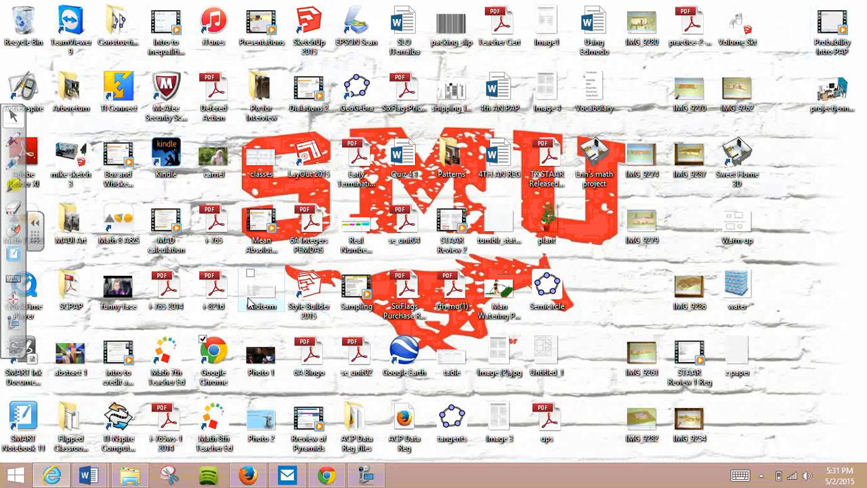
pyautogui.click(332, 477)
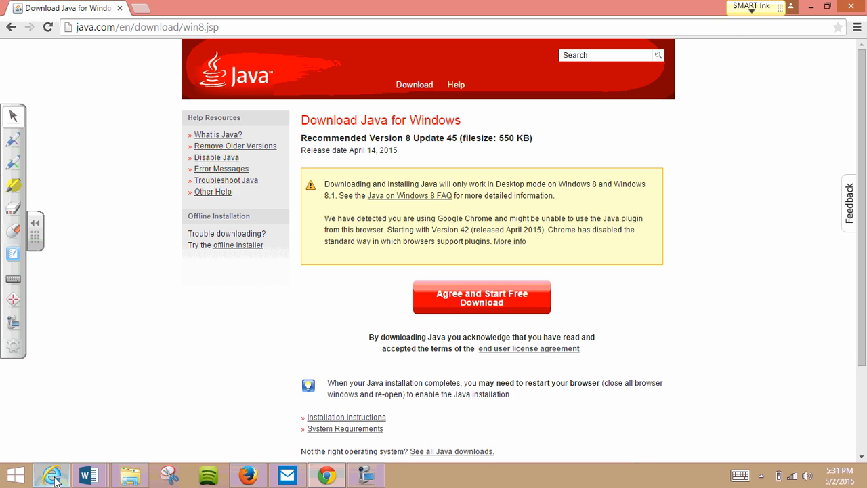
pyautogui.moveTo(53, 469)
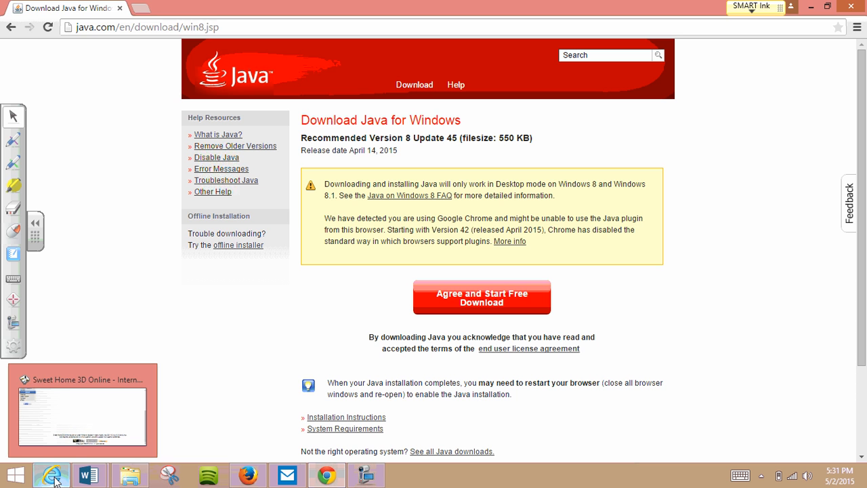
pyautogui.click(55, 477)
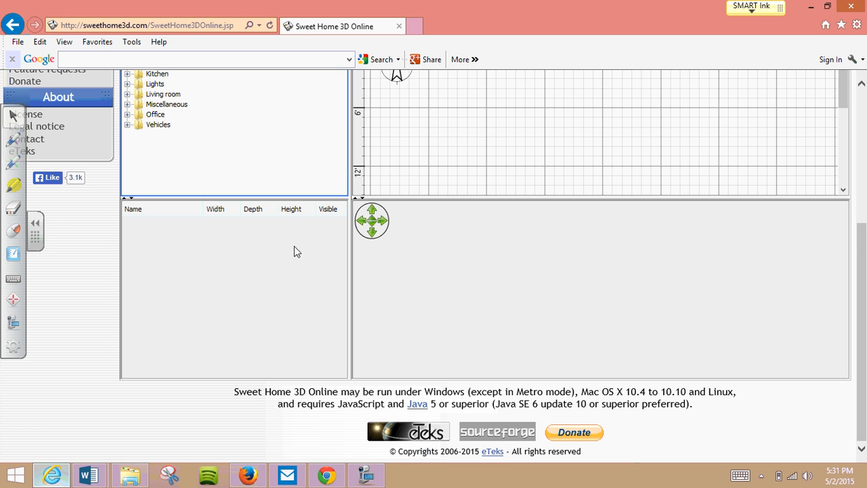
pyautogui.moveTo(864, 249); pyautogui.dragTo(864, 168)
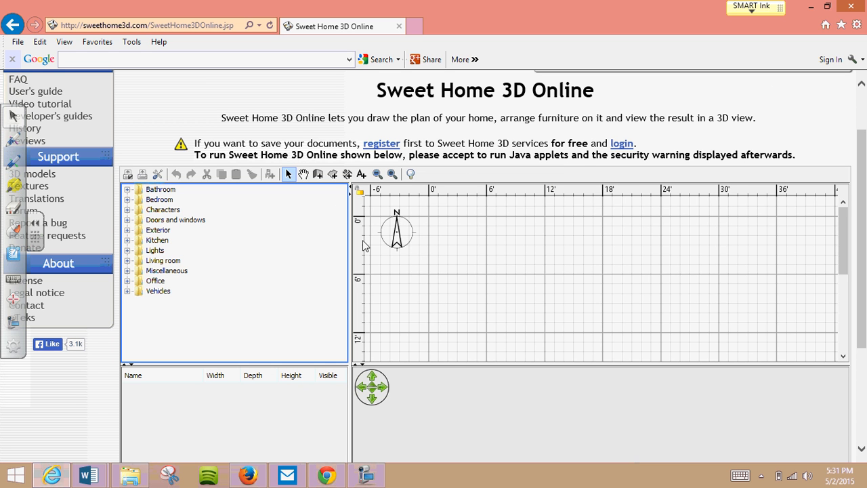
# - Switch to Chrome and download the Java installer for Windows, accepting the licence terms
pyautogui.click(324, 479)
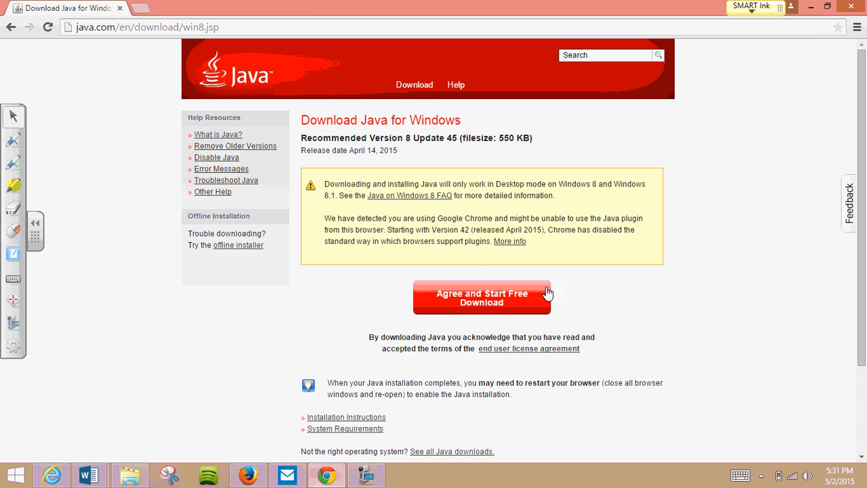
pyautogui.click(493, 304)
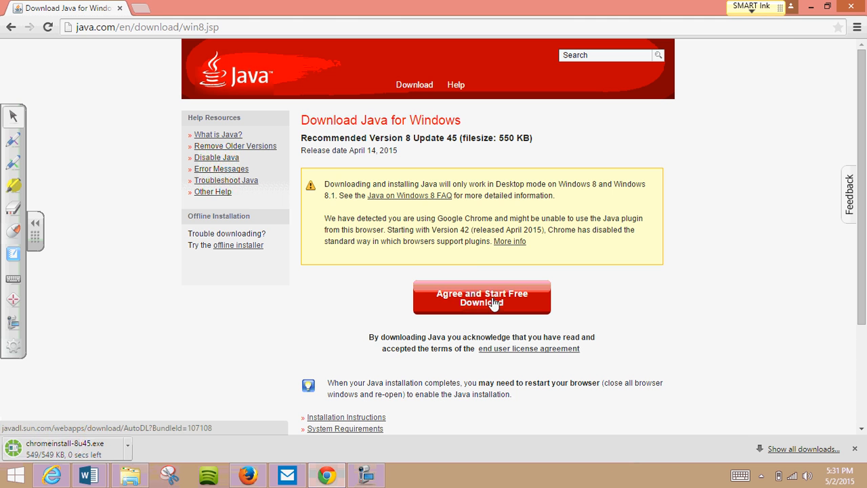
pyautogui.click(127, 447)
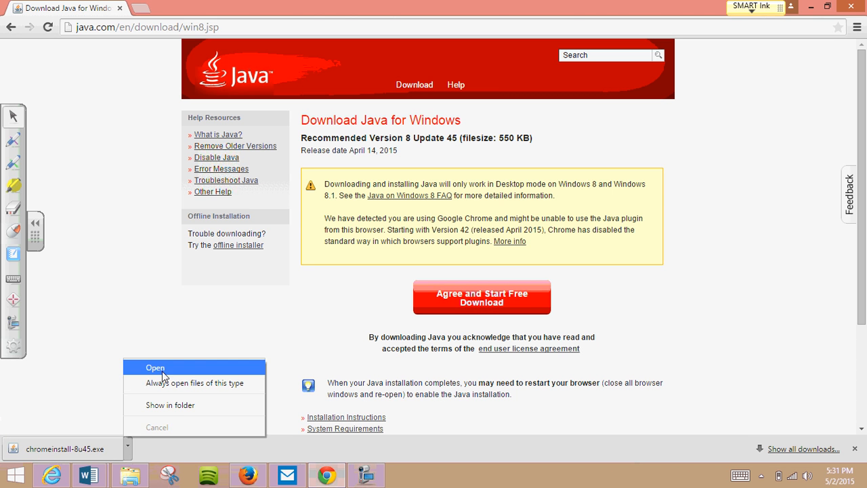
pyautogui.click(76, 378)
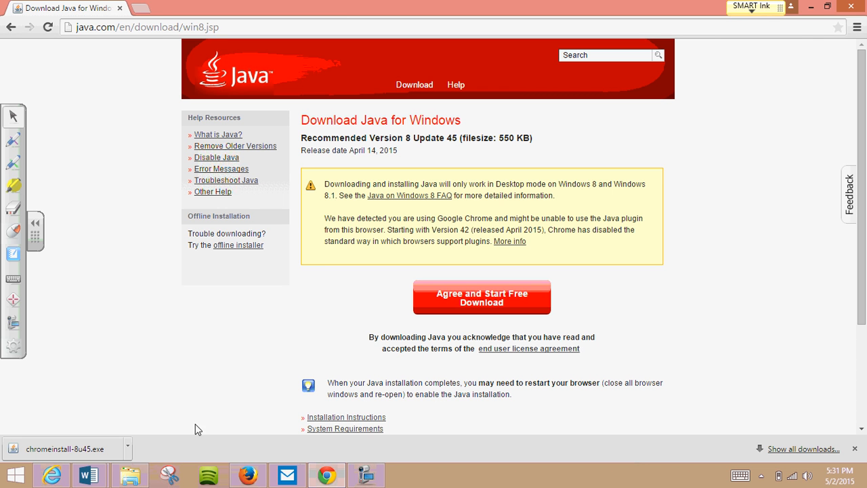
# - Switch to Firefox, open Sweet Home 3D Online from the Sweet Home 3D home page and allow the Java application to run
pyautogui.moveTo(247, 478)
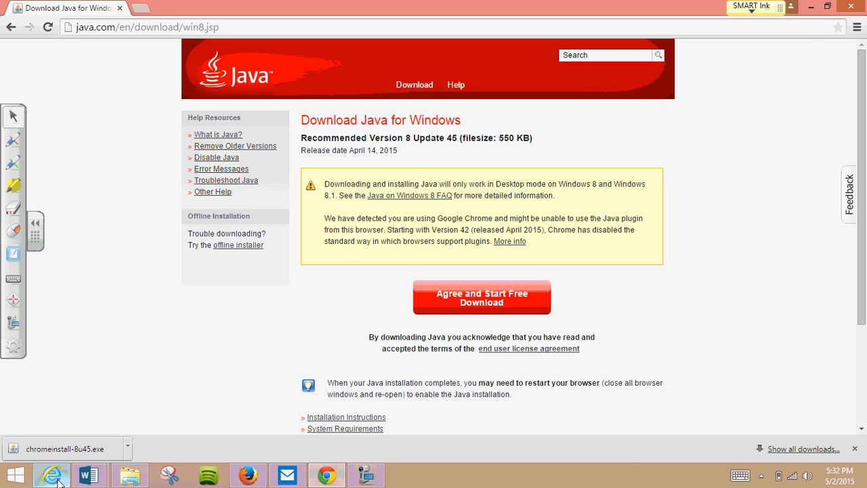
pyautogui.moveTo(55, 477)
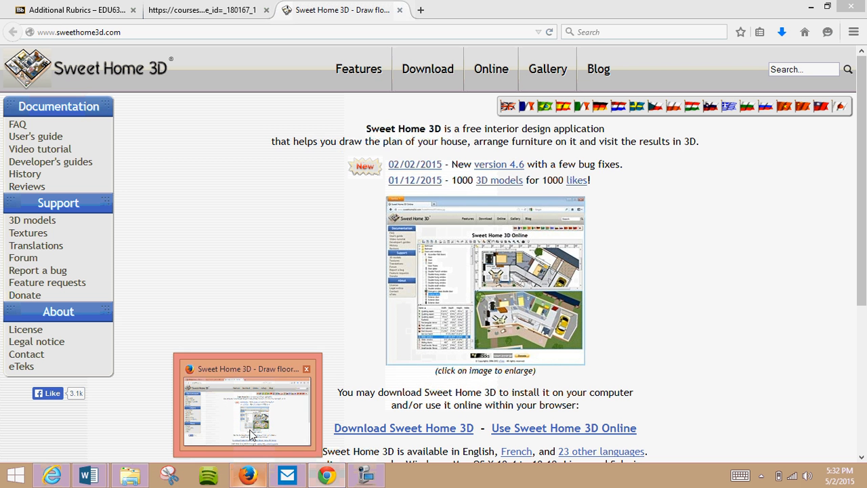
pyautogui.click(251, 434)
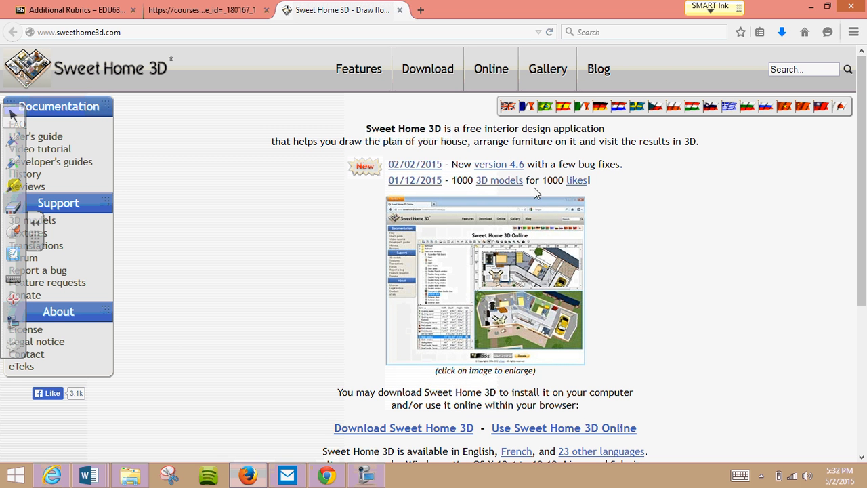
pyautogui.click(589, 436)
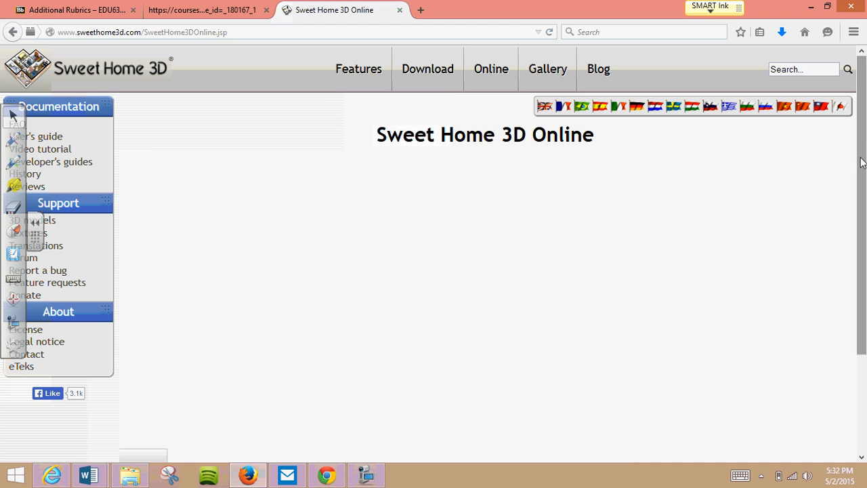
pyautogui.moveTo(862, 162); pyautogui.dragTo(861, 243)
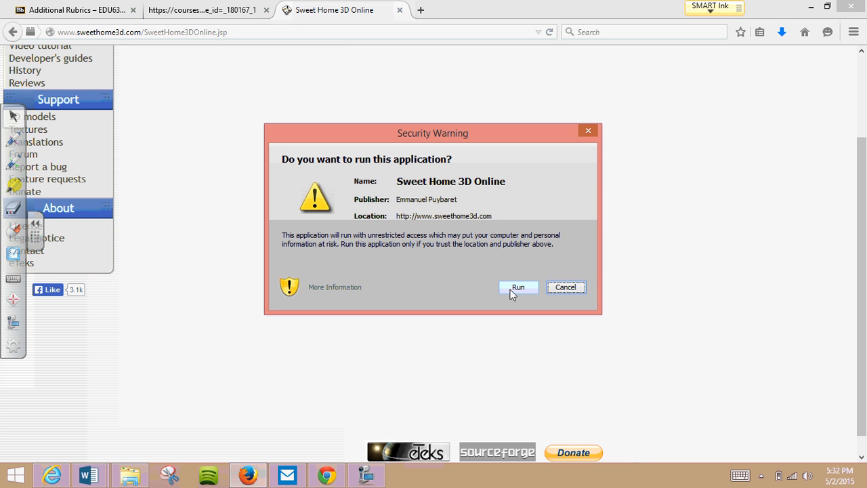
pyautogui.click(372, 473)
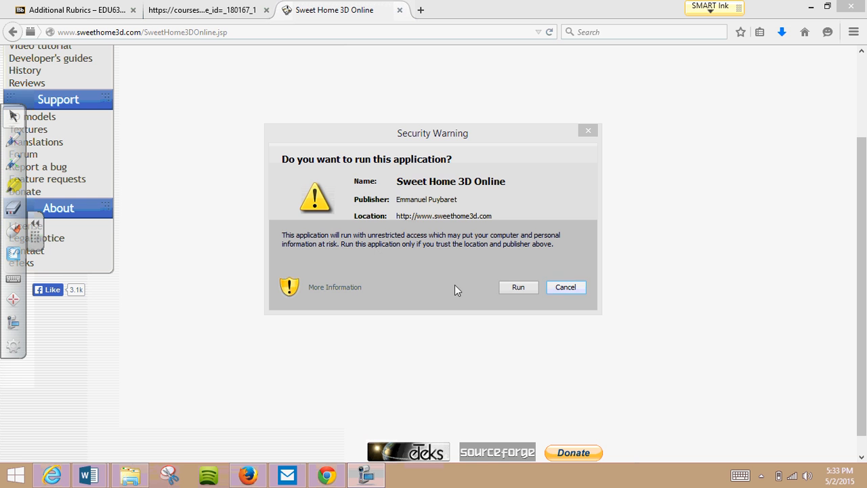
pyautogui.click(516, 288)
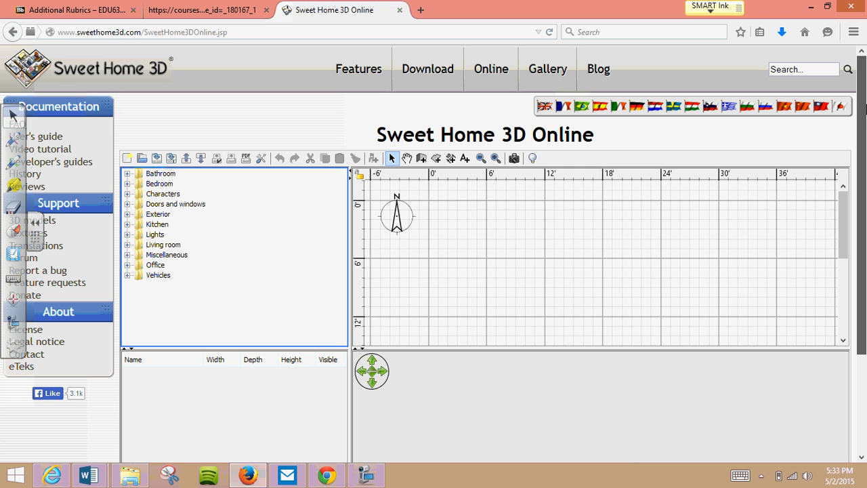
# - Collapse the floating SMART toolbar, open the Sweet Home 3D forum and log out of the current account
pyautogui.click(34, 222)
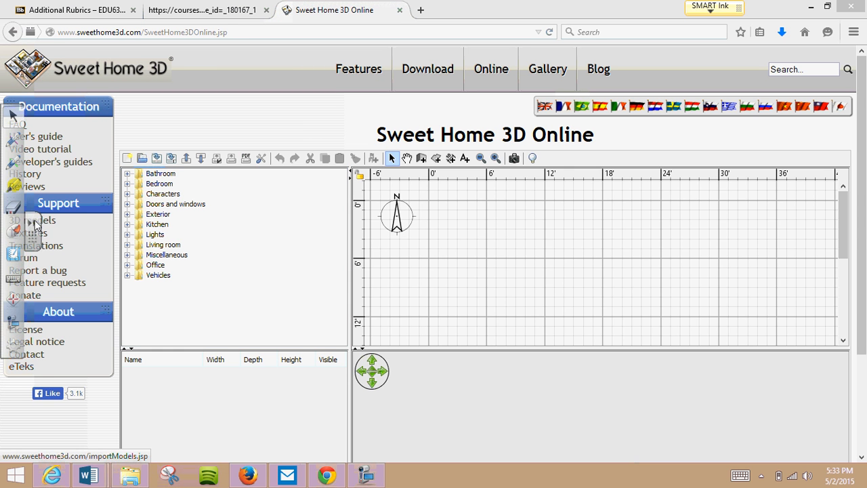
pyautogui.click(23, 259)
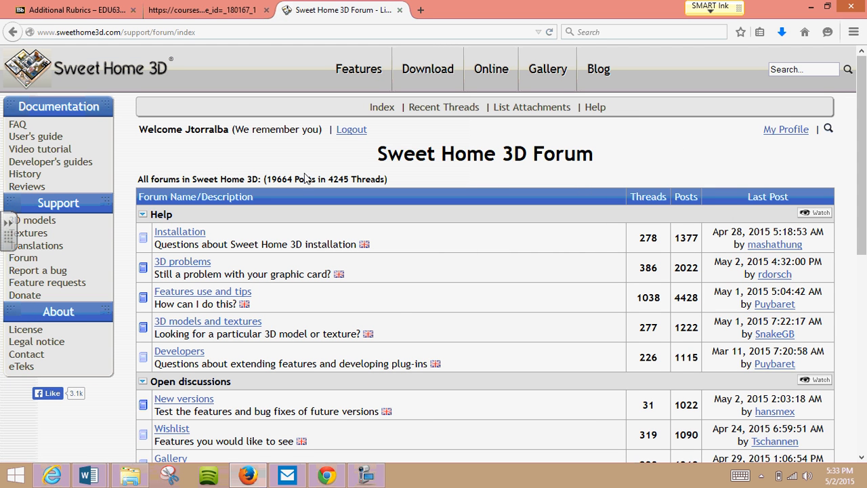
pyautogui.click(351, 132)
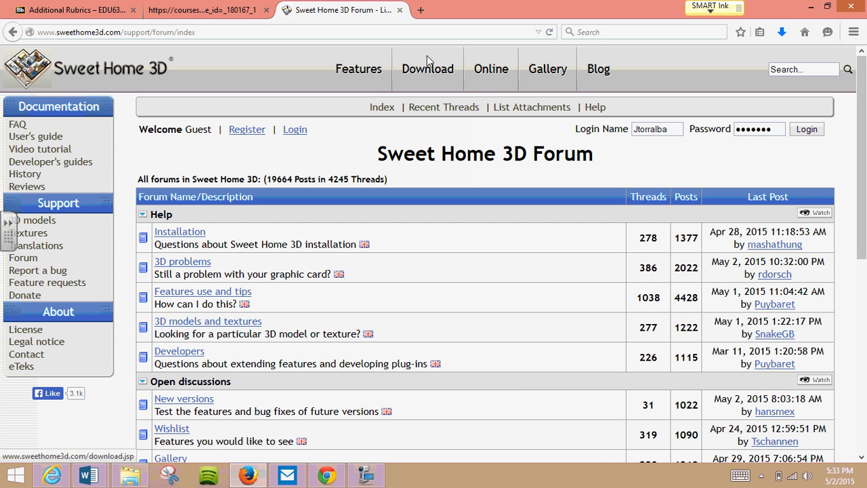
# - Return to Sweet Home 3D Online, allow the application to run and open the member registration form
pyautogui.click(496, 76)
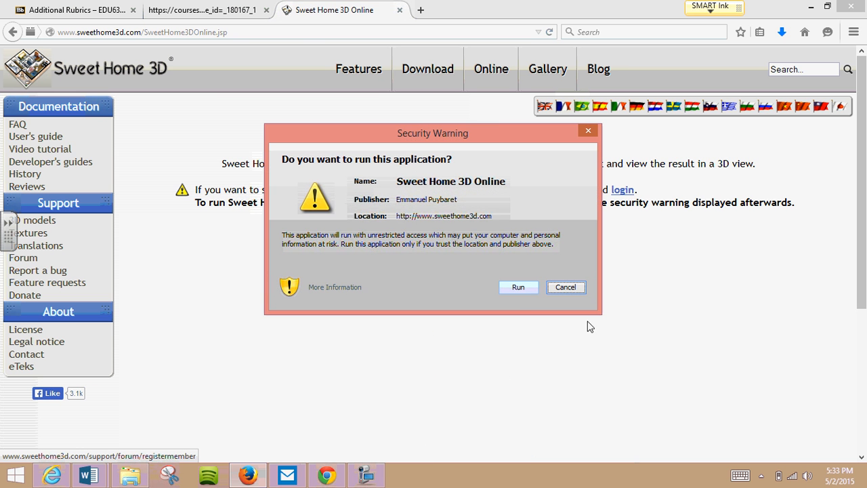
pyautogui.click(516, 288)
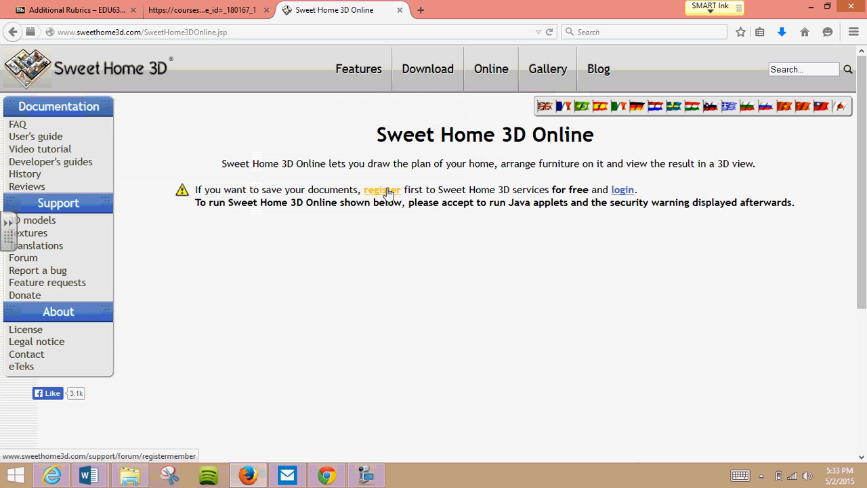
pyautogui.click(383, 190)
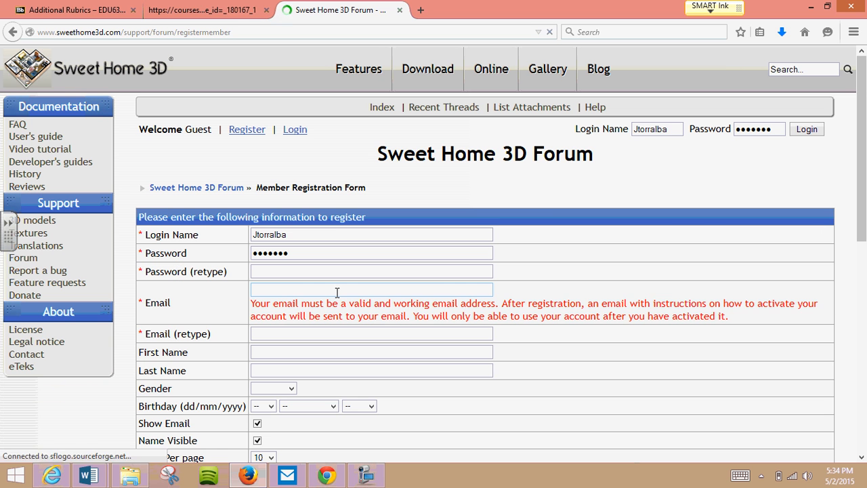
# - Replace the prefilled login name with the new member's login name, and enter and retype the account password
pyautogui.click(176, 234)
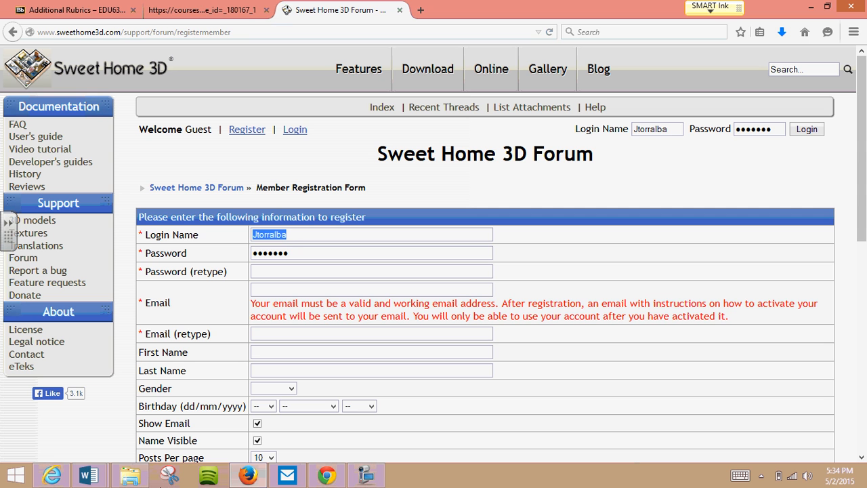
pyautogui.press('Tab')
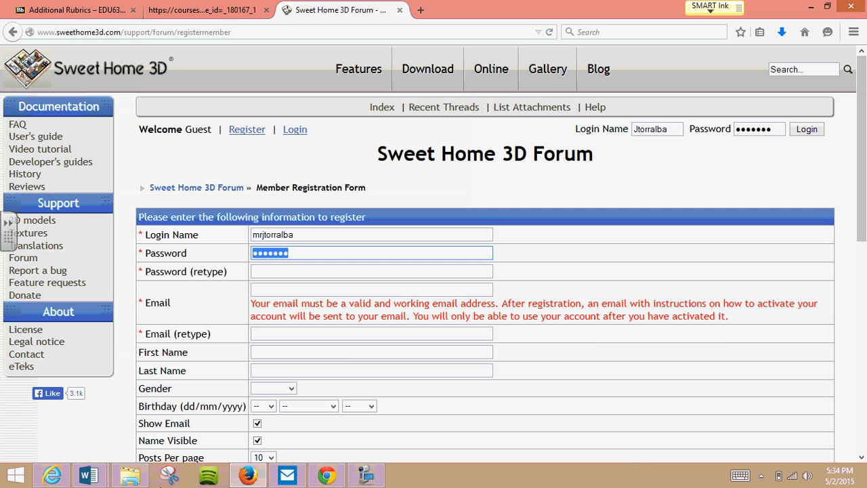
pyautogui.write('**********')
pyautogui.press('Tab')
pyautogui.write('*')
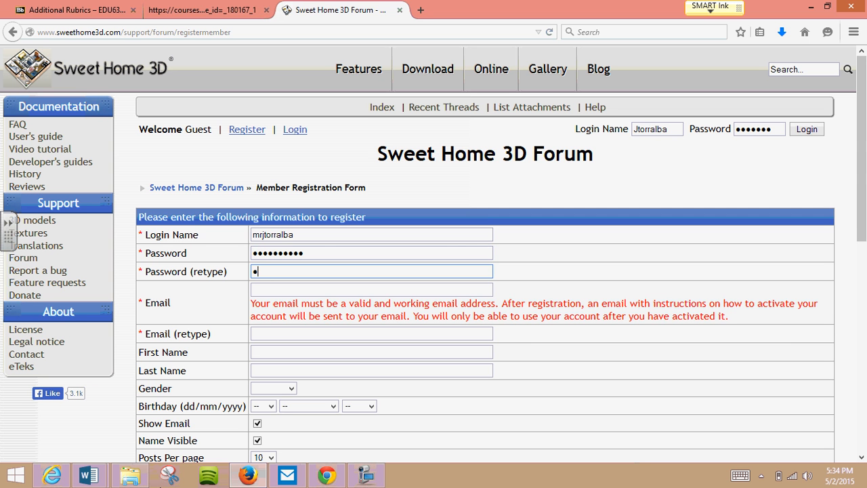
pyautogui.write('********')
pyautogui.press('Tab')
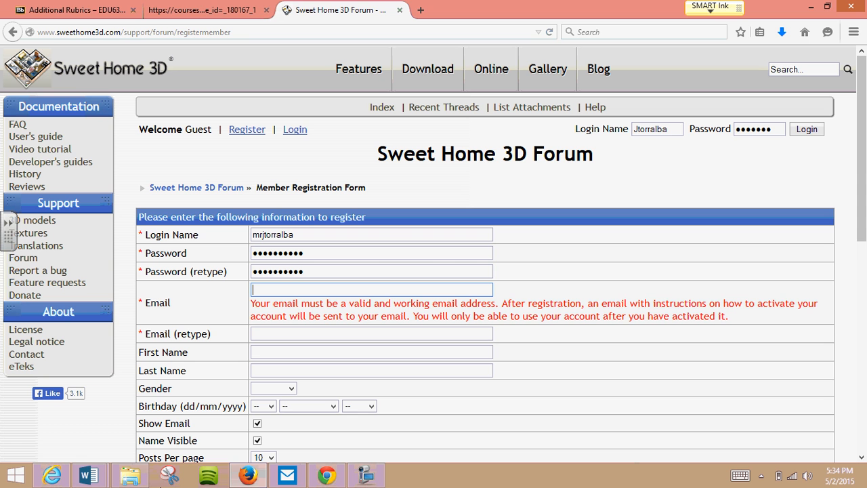
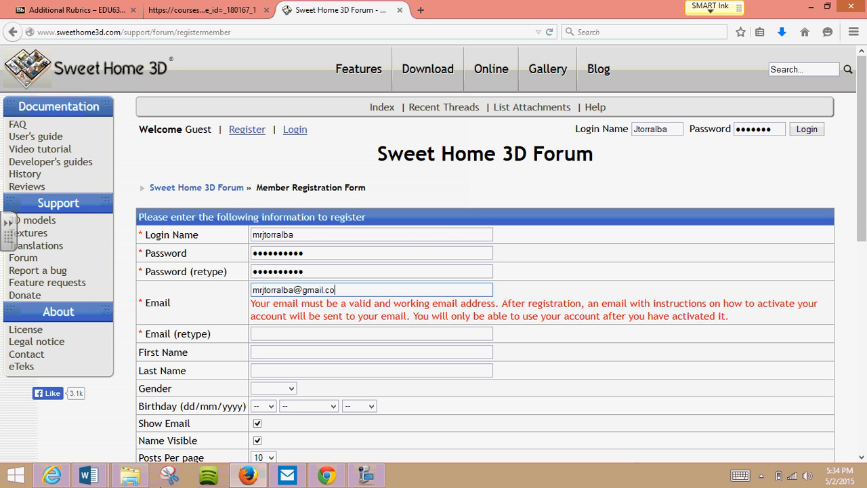
# - Enter the member's email address and retype it in the confirmation field
pyautogui.press('Tab')
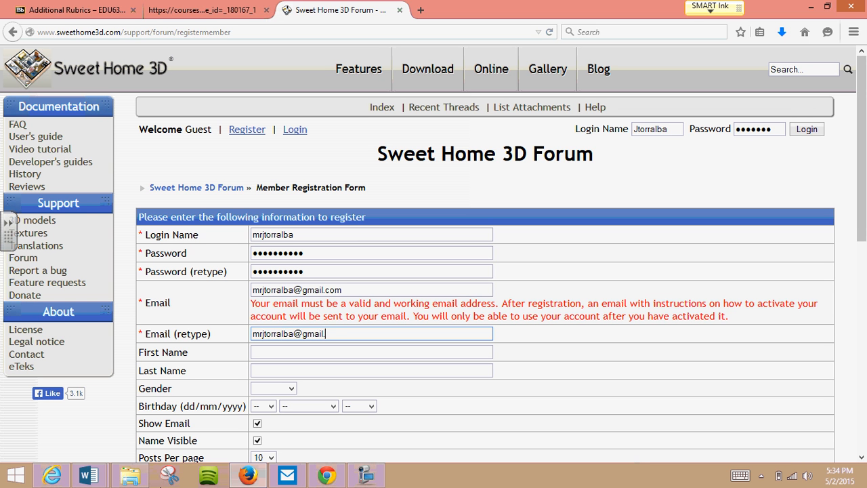
# - Fill in the CAPTCHA response, submit the registration and acknowledge the account activation notice
pyautogui.moveTo(860, 242); pyautogui.dragTo(864, 372)
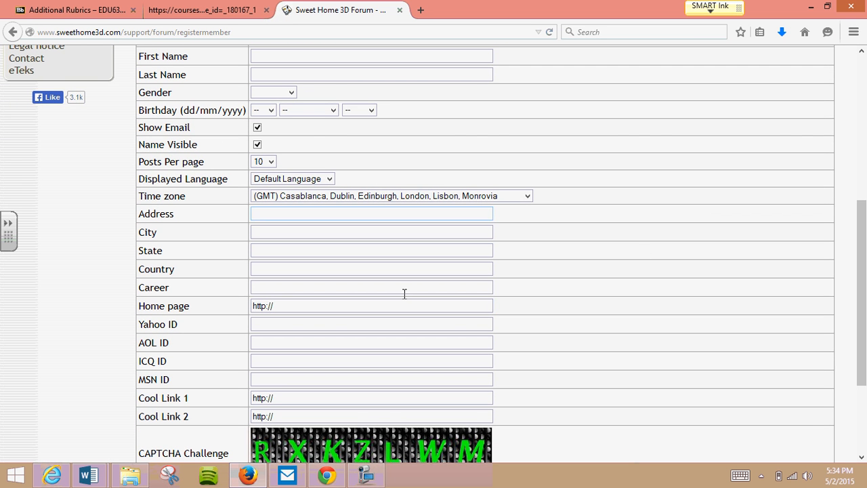
pyautogui.moveTo(862, 288); pyautogui.dragTo(862, 354)
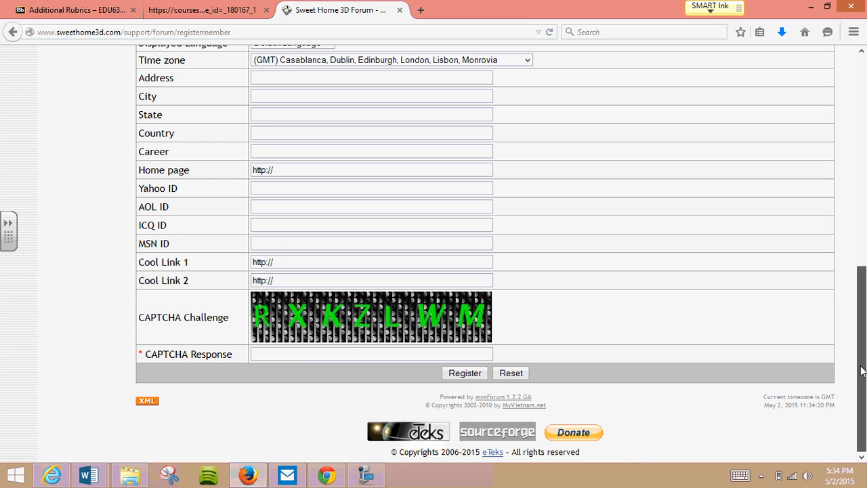
pyautogui.click(292, 353)
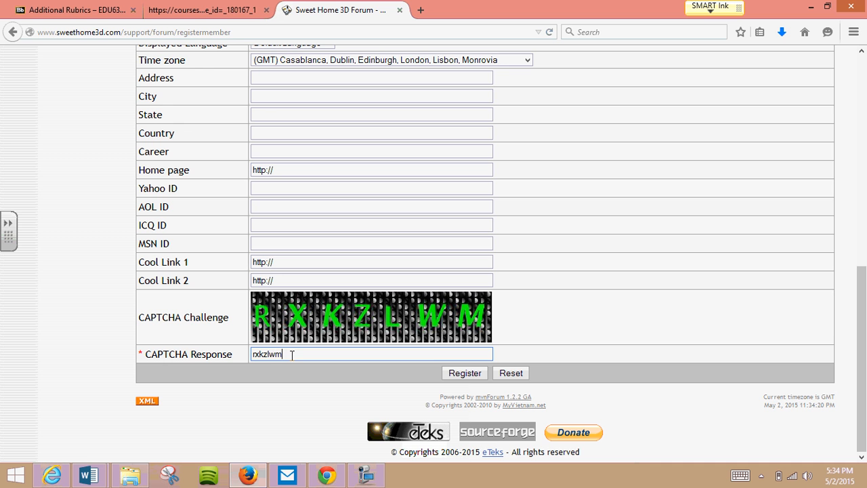
pyautogui.click(466, 373)
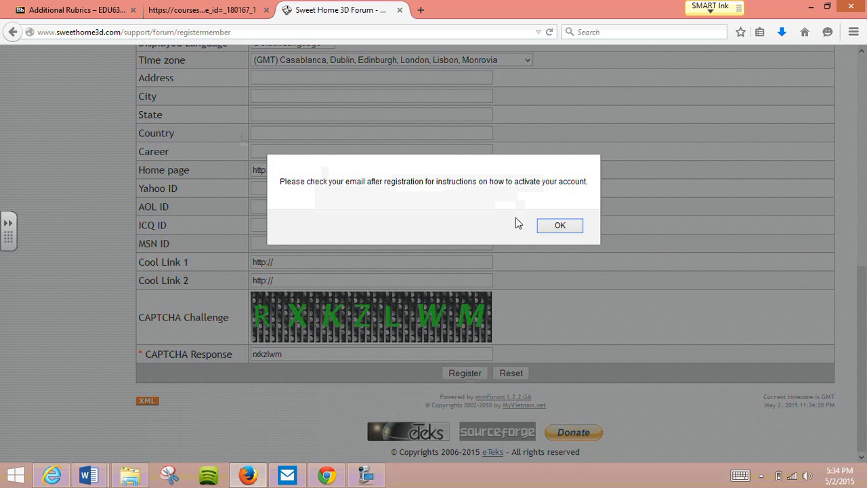
pyautogui.click(560, 227)
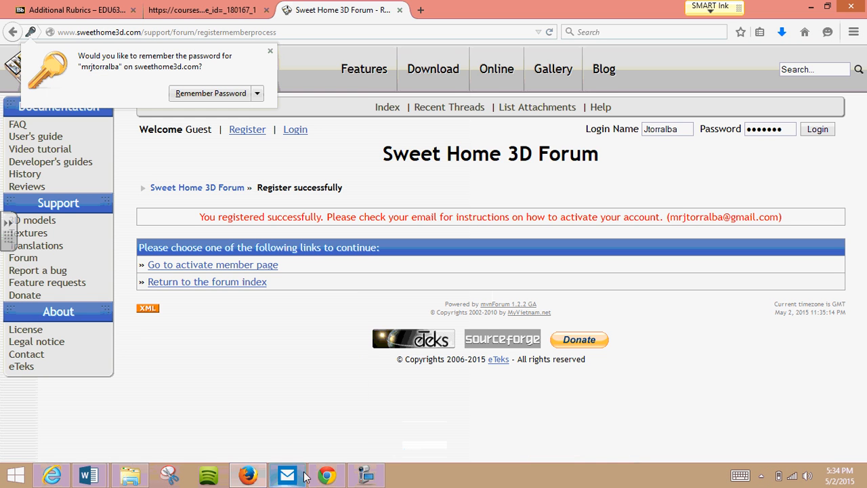
pyautogui.moveTo(319, 478)
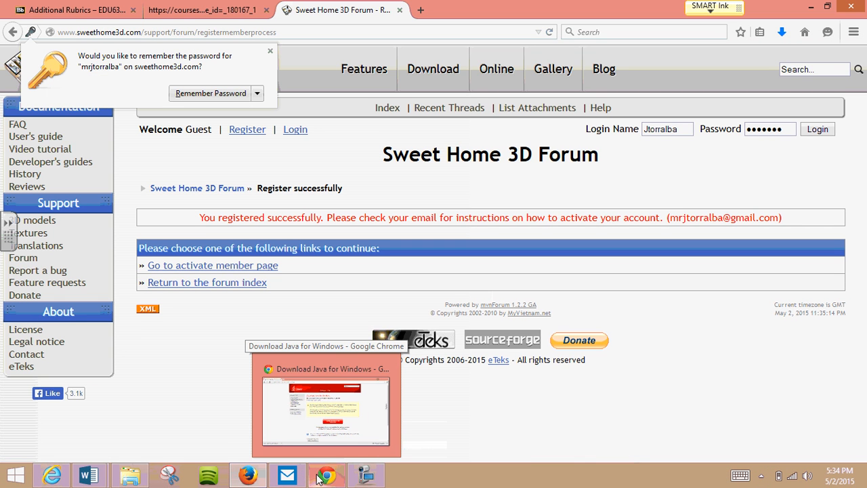
pyautogui.click(365, 467)
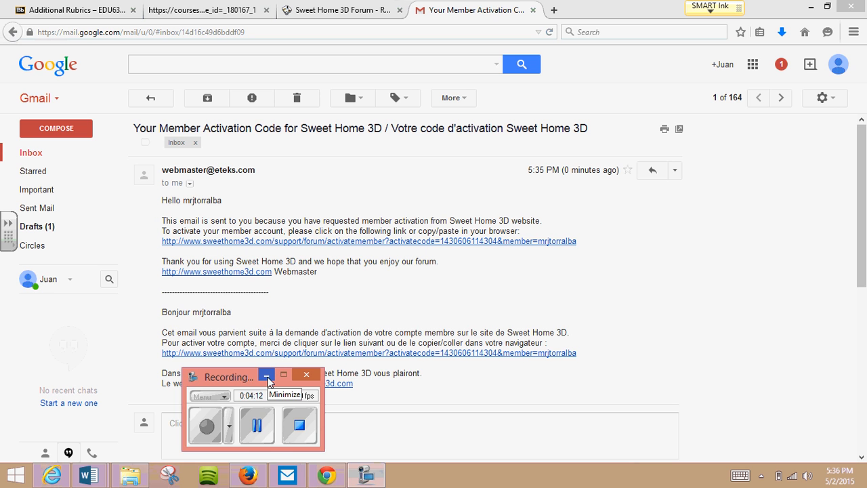
# - Activate the new member account through the link in the activation email and submit the activation form
pyautogui.click(266, 376)
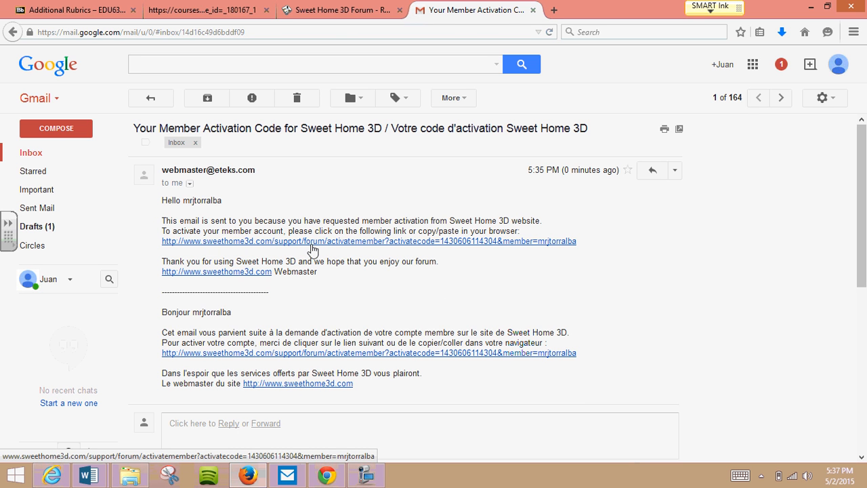
pyautogui.click(313, 241)
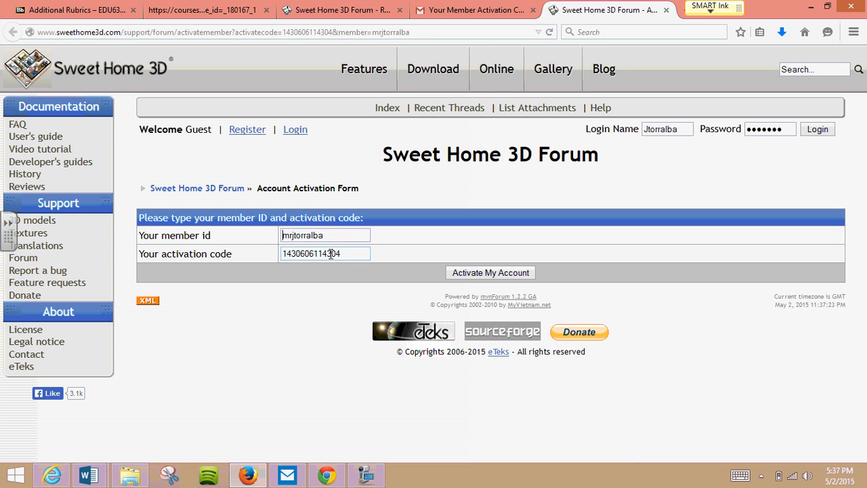
pyautogui.click(475, 272)
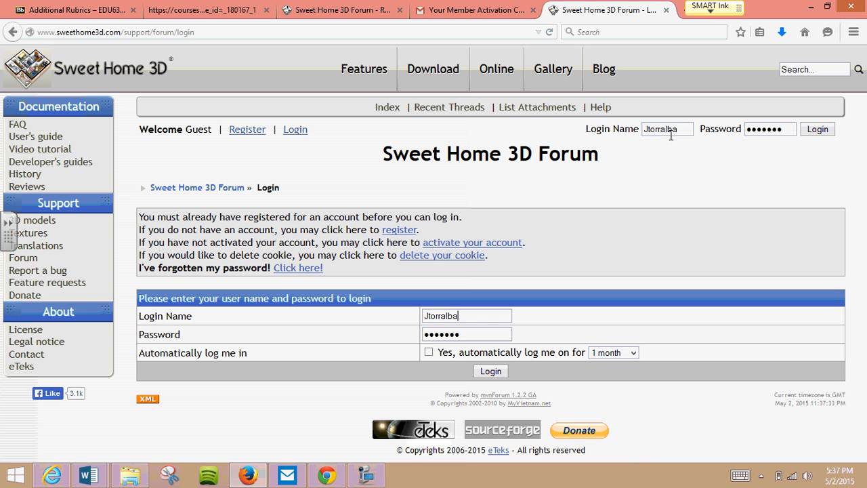
# - Replace the prefilled login name with the new member's login name, enter the account password and log in
pyautogui.click(472, 316)
pyautogui.doubleClick(473, 316)
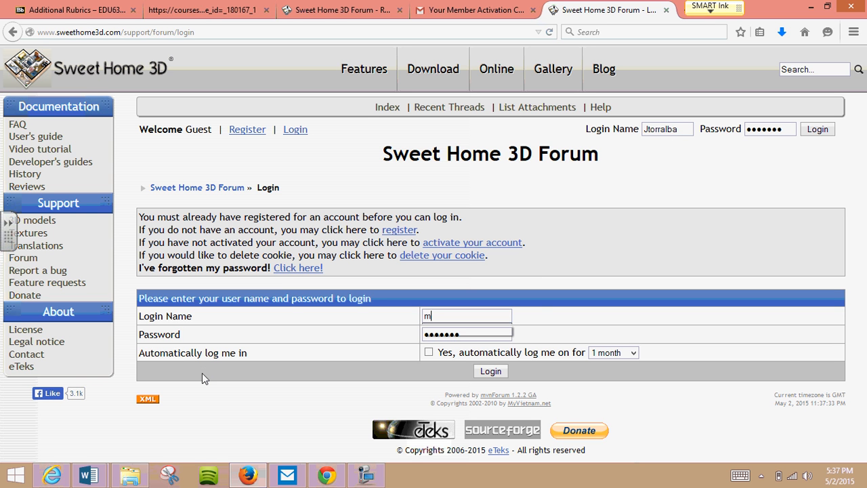
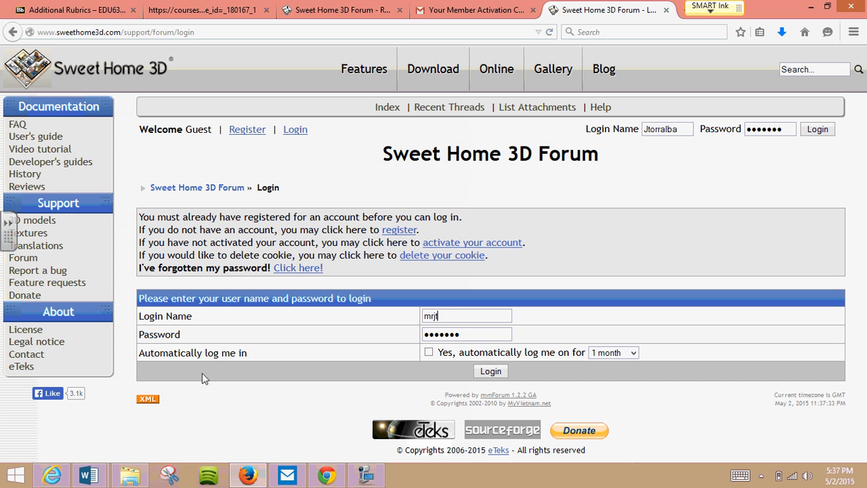
pyautogui.press('Tab')
pyautogui.write('••••••••••')
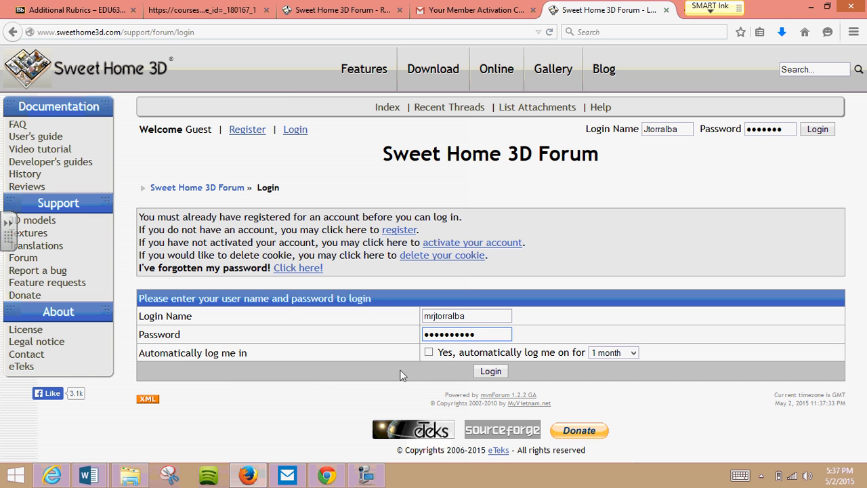
pyautogui.click(484, 372)
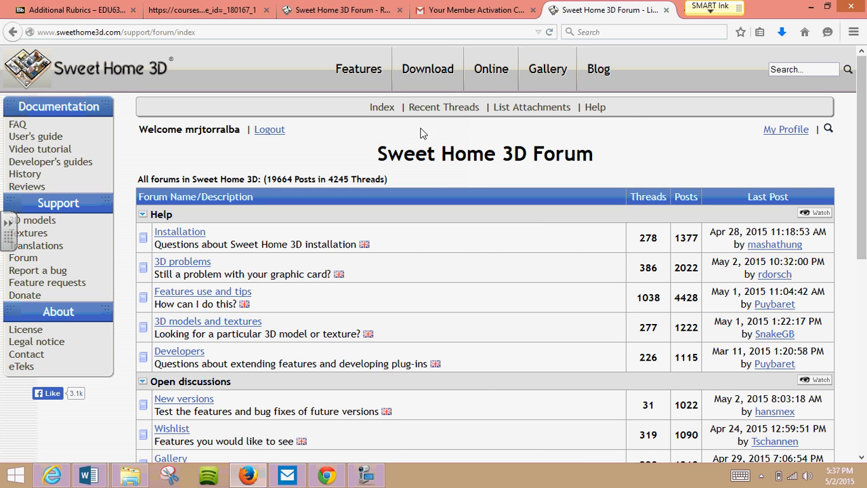
# - Open Sweet Home 3D Online and allow the application to run
pyautogui.click(490, 71)
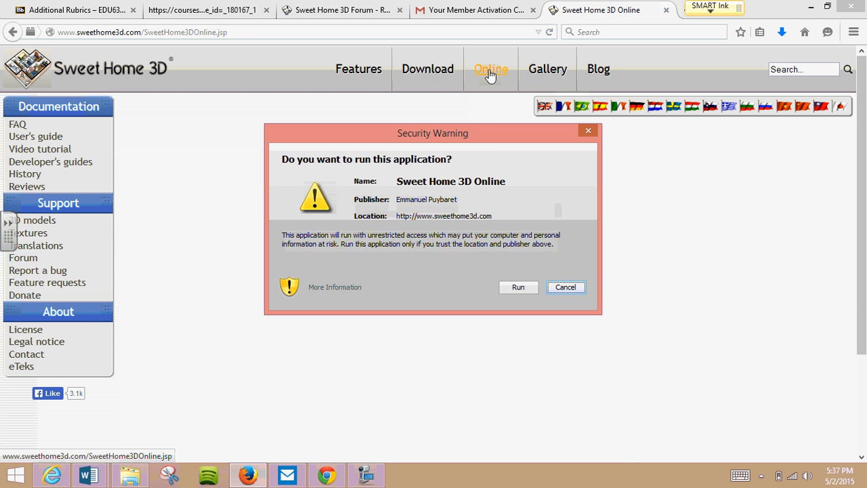
pyautogui.click(516, 289)
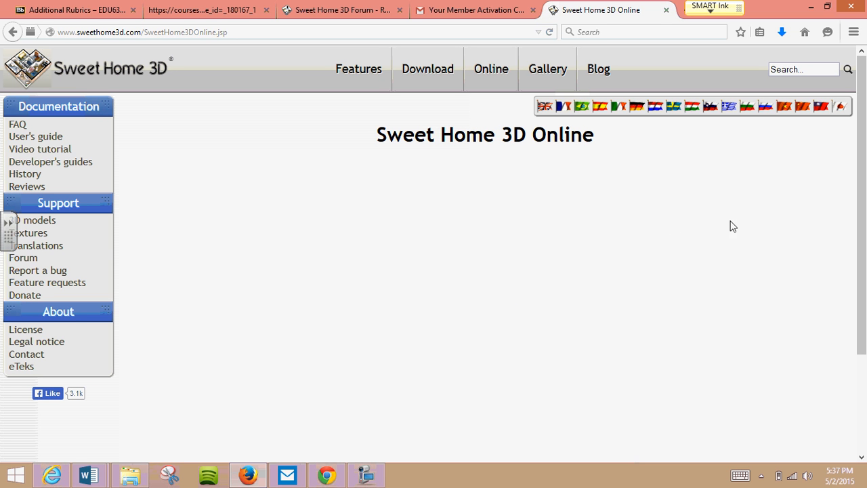
pyautogui.scroll(-2, 864, 192)
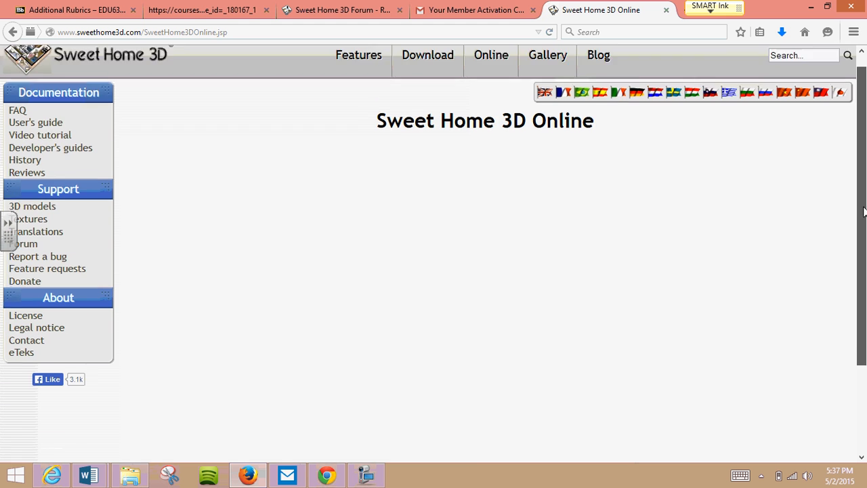
# - Close the old forum registration page and enlarge the plan area by shrinking the 3D view and the catalogue and furniture list panes
pyautogui.click(400, 10)
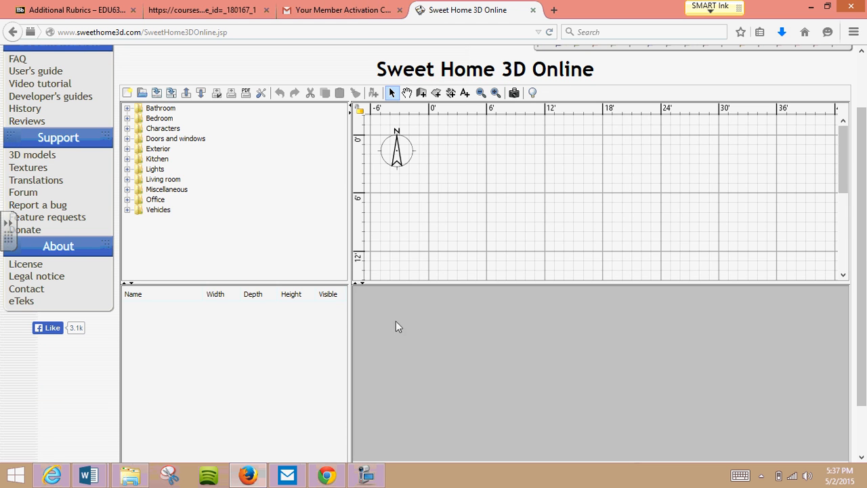
pyautogui.moveTo(401, 283); pyautogui.dragTo(401, 420)
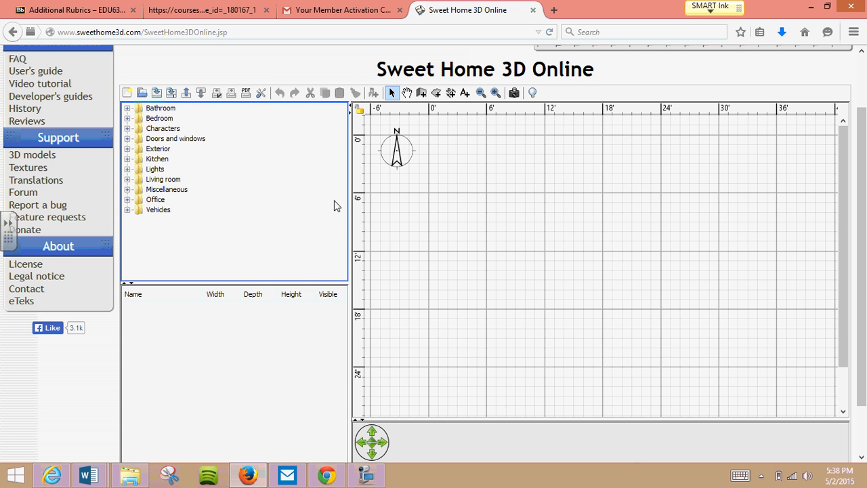
pyautogui.moveTo(350, 206); pyautogui.dragTo(230, 201)
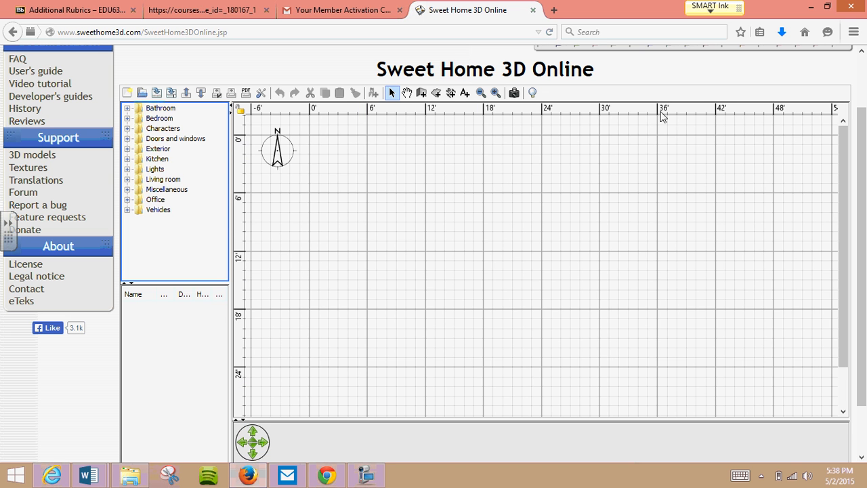
# - Examine the plan grid and its rulers at closer scales, then return to the original zoom level
pyautogui.click(496, 92)
pyautogui.click(496, 92)
pyautogui.click(496, 93)
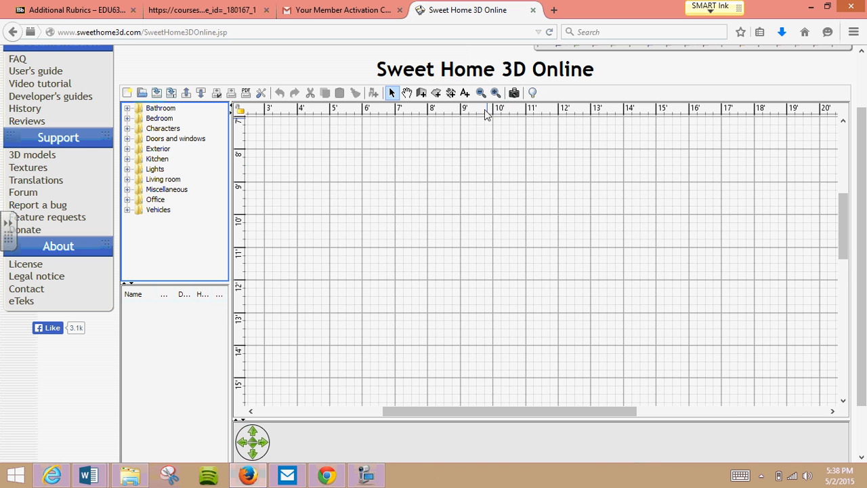
pyautogui.click(496, 93)
pyautogui.click(496, 93)
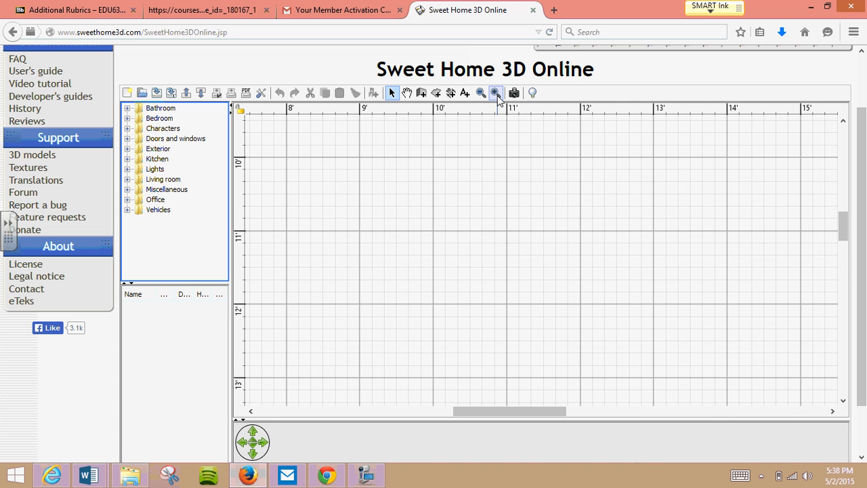
pyautogui.moveTo(483, 412); pyautogui.dragTo(423, 427)
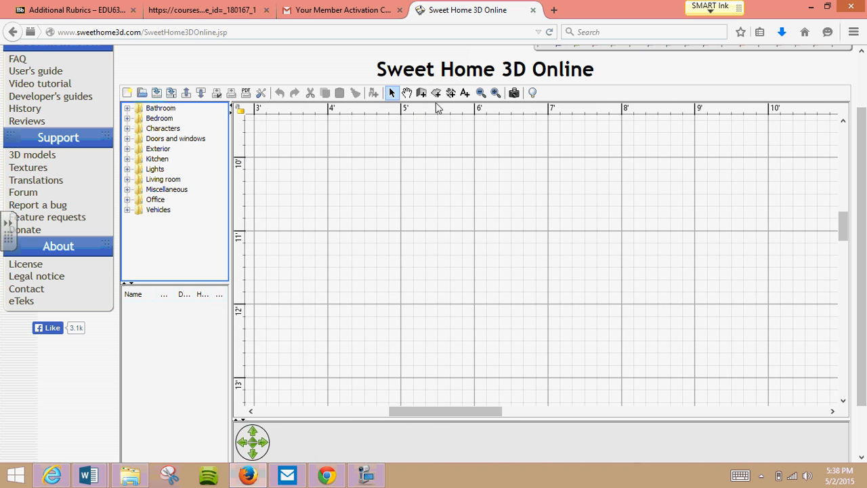
pyautogui.click(481, 93)
pyautogui.click(480, 93)
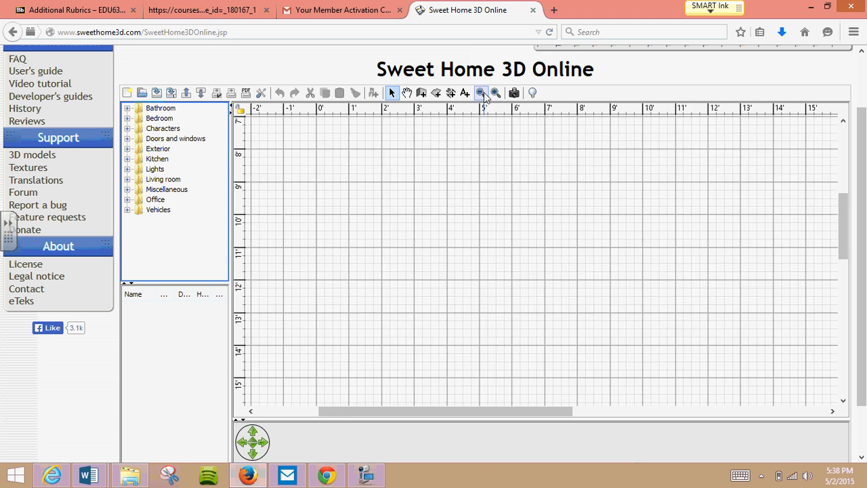
pyautogui.click(481, 92)
pyautogui.click(481, 92)
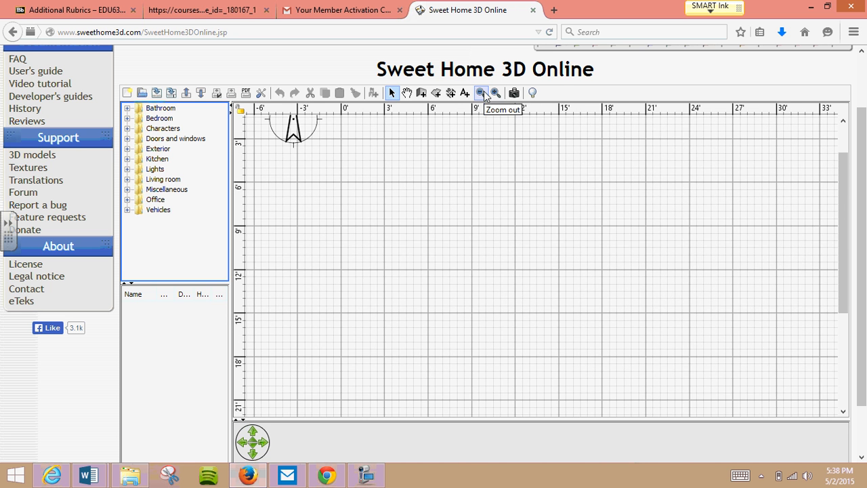
pyautogui.click(483, 93)
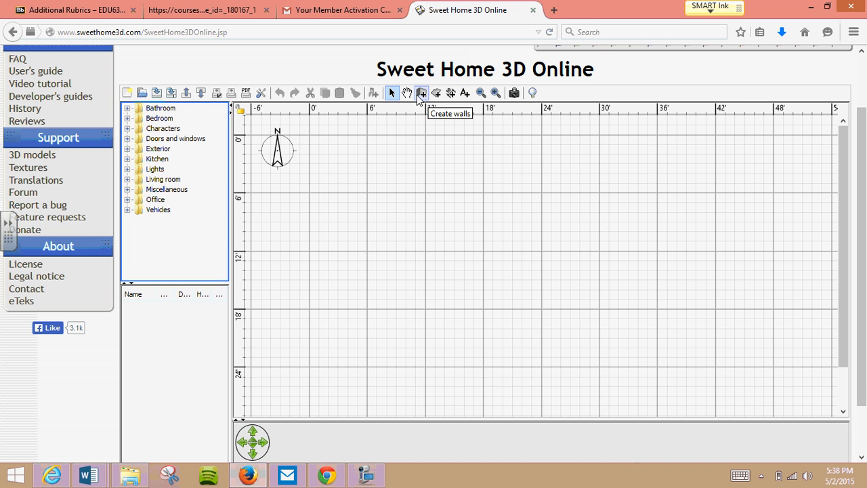
# - Turn off the Create walls tip and draw a 12' horizontal wall starting at the plan's 0' origin
pyautogui.click(420, 95)
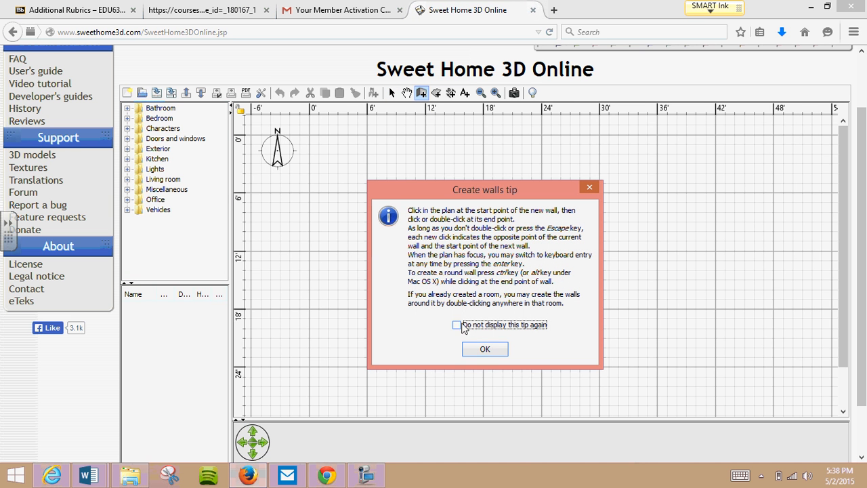
pyautogui.click(457, 325)
pyautogui.click(485, 349)
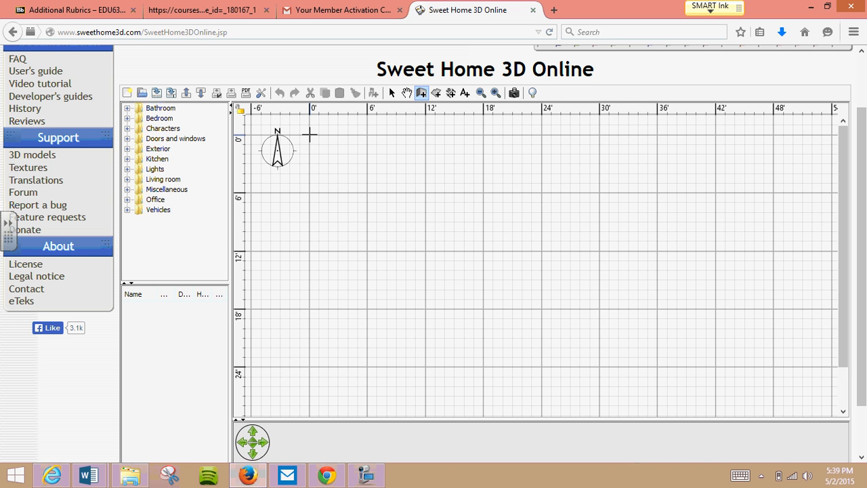
pyautogui.click(310, 135)
pyautogui.click(310, 135)
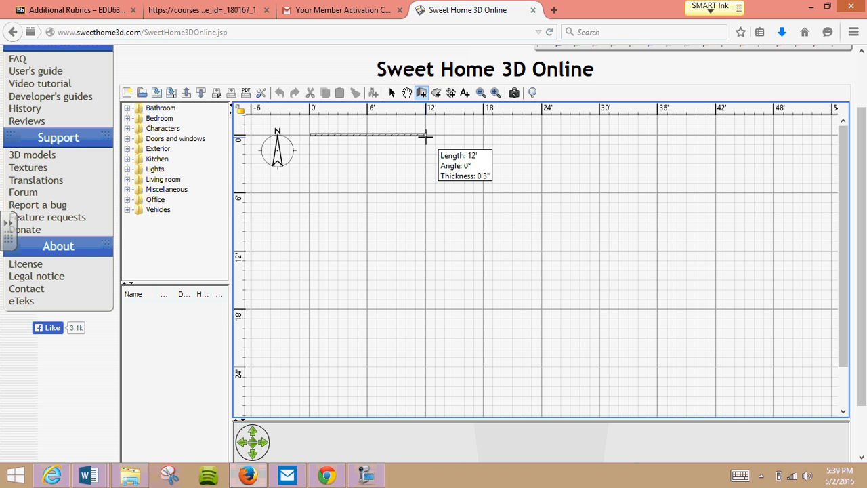
pyautogui.doubleClick(425, 136)
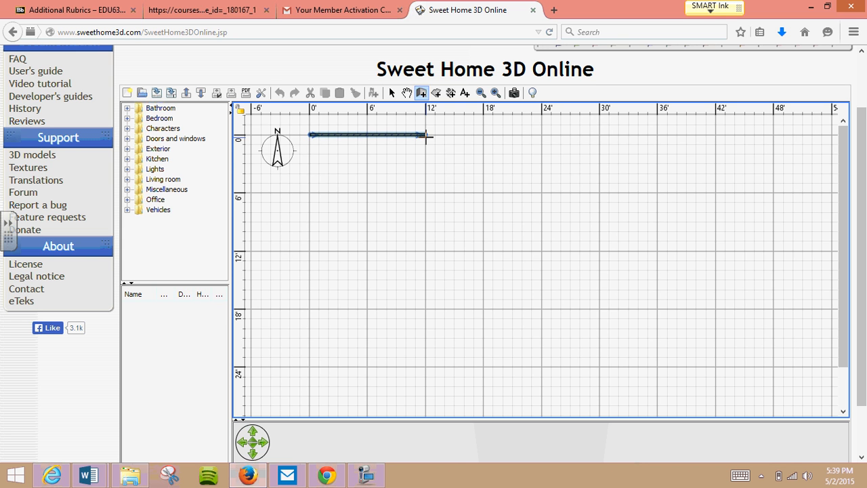
# - Continue from the wall's 12' end with walls of 13', 12' and 13' to close the rectangle at the origin
pyautogui.click(426, 136)
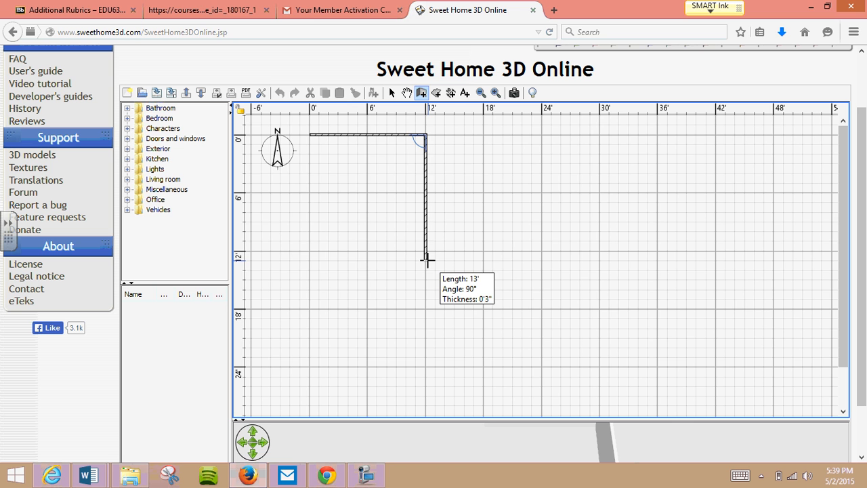
pyautogui.click(426, 260)
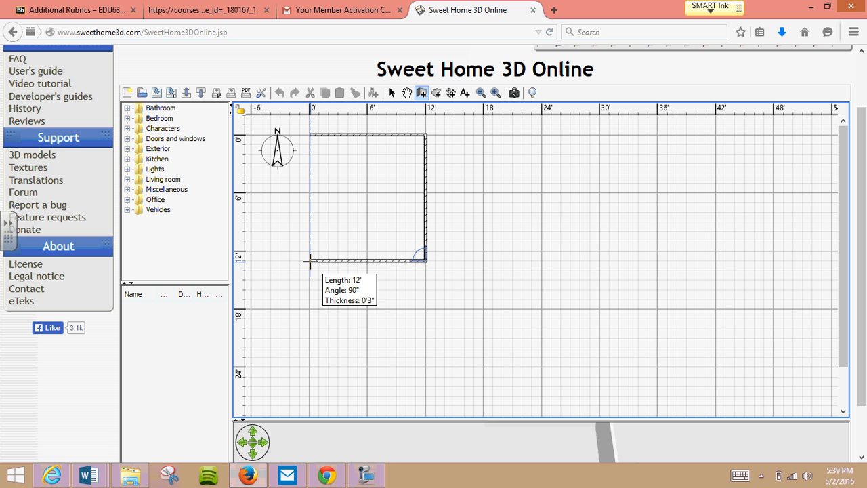
pyautogui.click(310, 260)
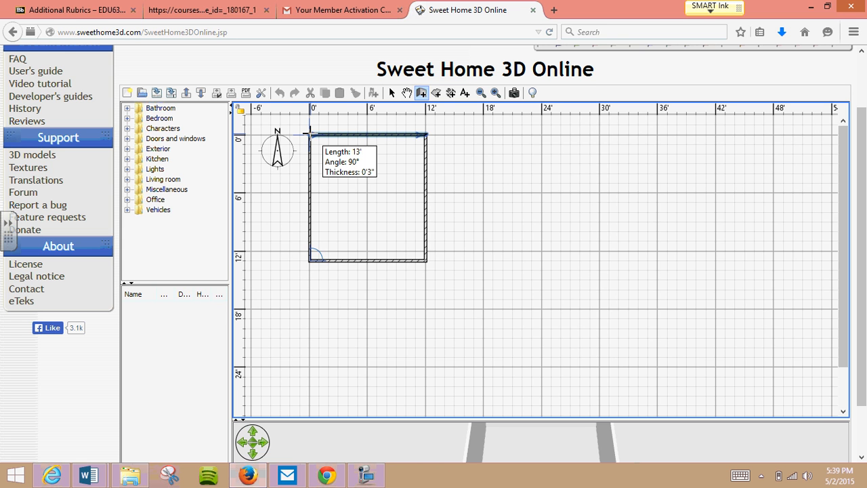
pyautogui.doubleClick(309, 132)
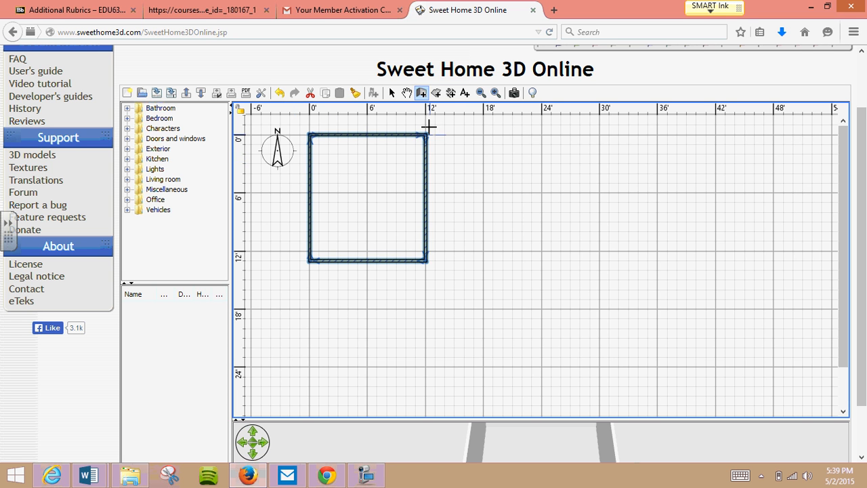
# - Turn off the Create rooms tip and create a room surface through the four corners of the walled rectangle
pyautogui.click(437, 93)
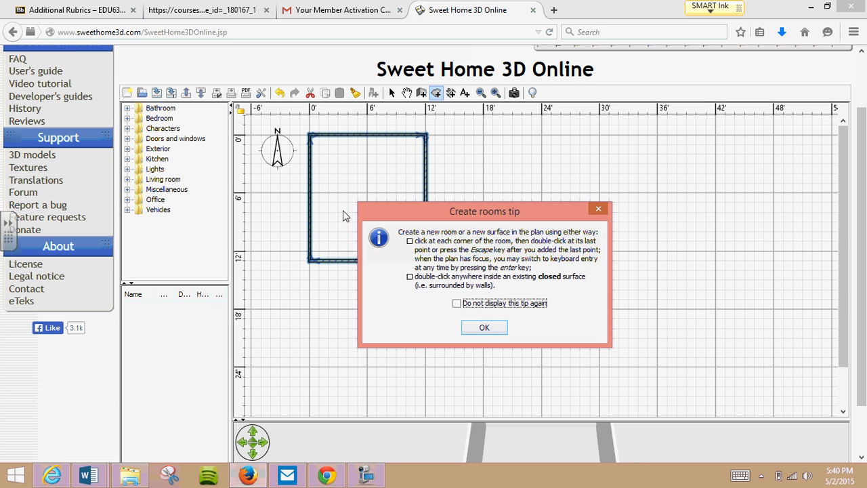
pyautogui.click(457, 303)
pyautogui.click(484, 327)
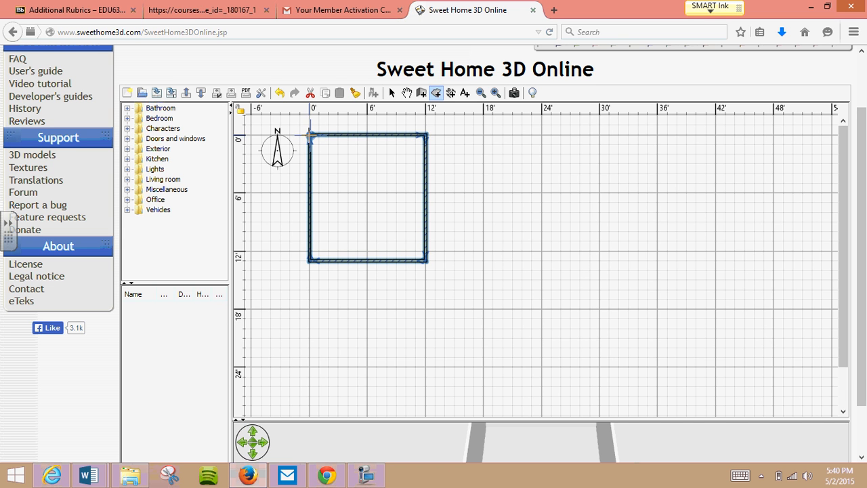
pyautogui.click(308, 135)
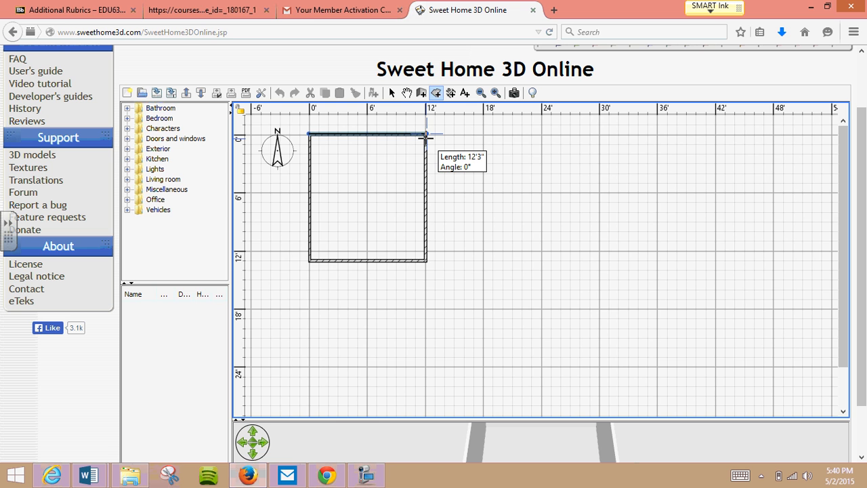
pyautogui.click(425, 135)
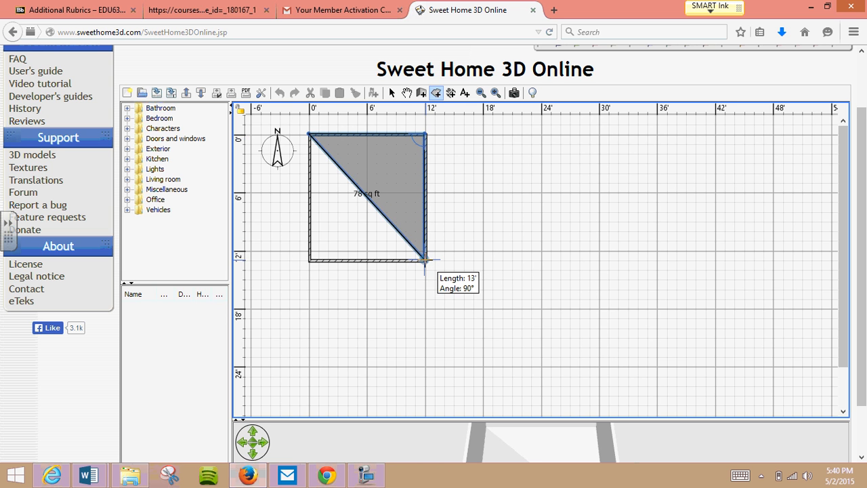
pyautogui.click(424, 259)
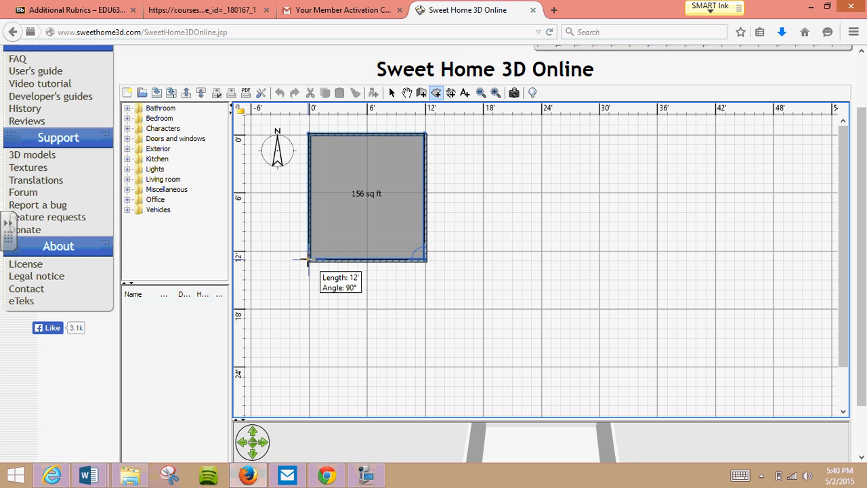
pyautogui.doubleClick(309, 259)
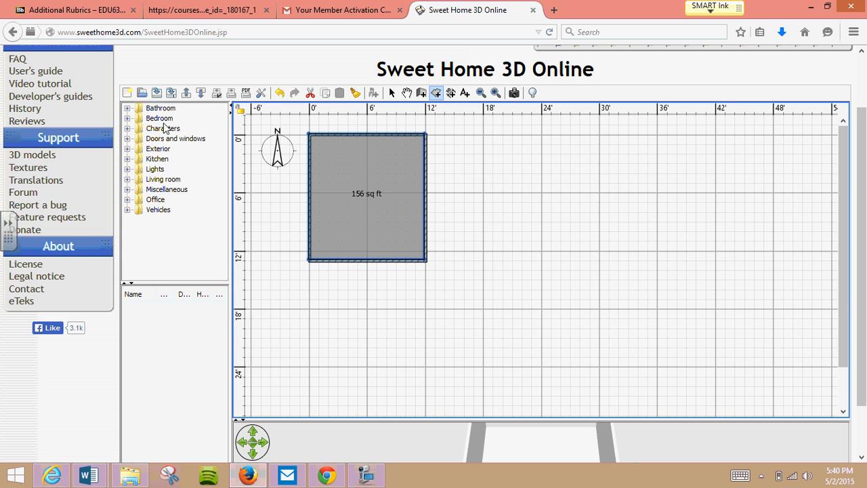
# - Add the second Door model from Doors and windows to the home and place it near the middle of the plan's upper wall
pyautogui.click(127, 138)
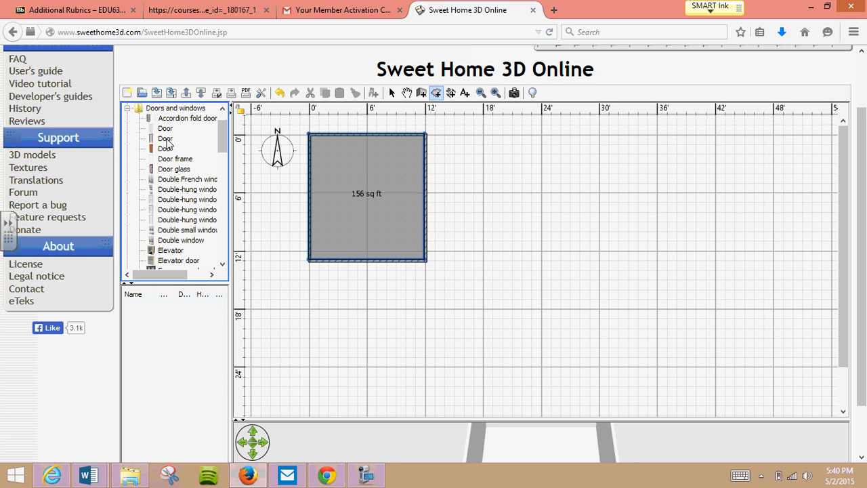
pyautogui.moveTo(163, 144)
pyautogui.click(163, 139)
pyautogui.rightClick(163, 144)
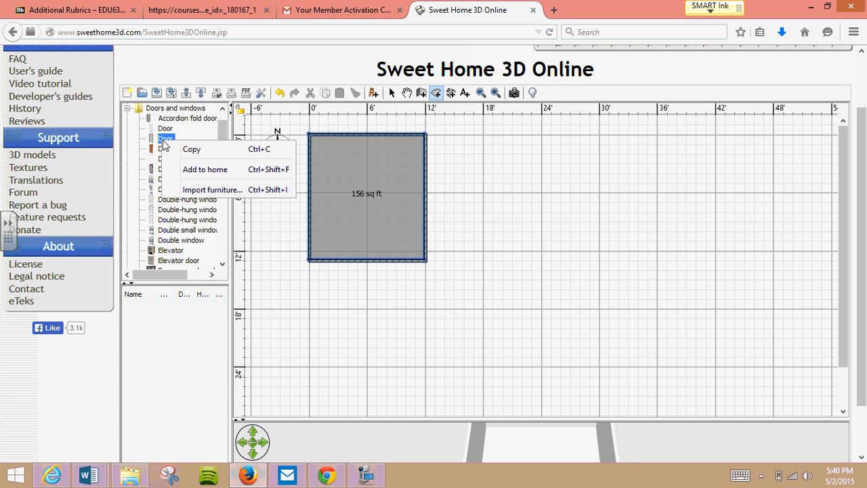
pyautogui.click(205, 170)
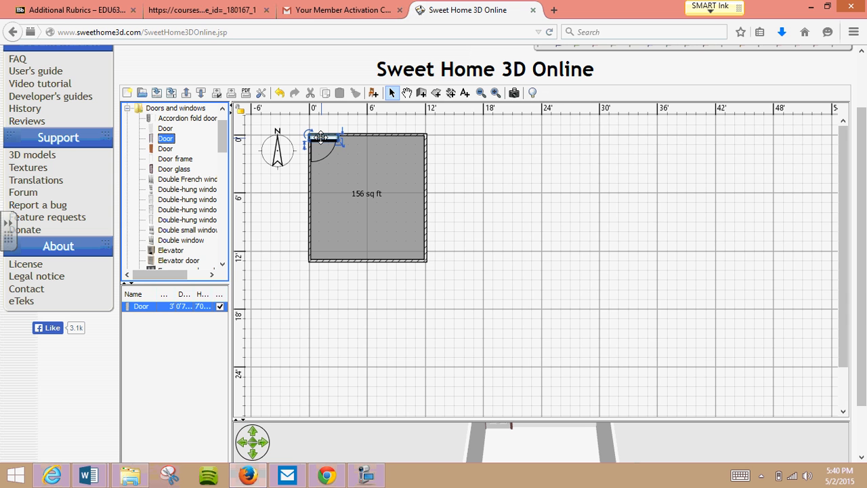
pyautogui.moveTo(320, 137); pyautogui.dragTo(358, 136)
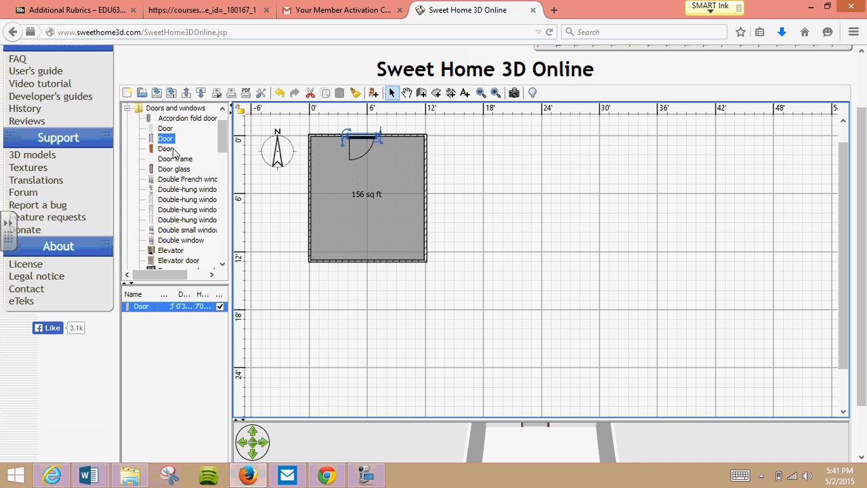
# - Add the first Window model from Doors and windows to the home and place it midway along the plan's left wall
pyautogui.moveTo(224, 140); pyautogui.dragTo(222, 250)
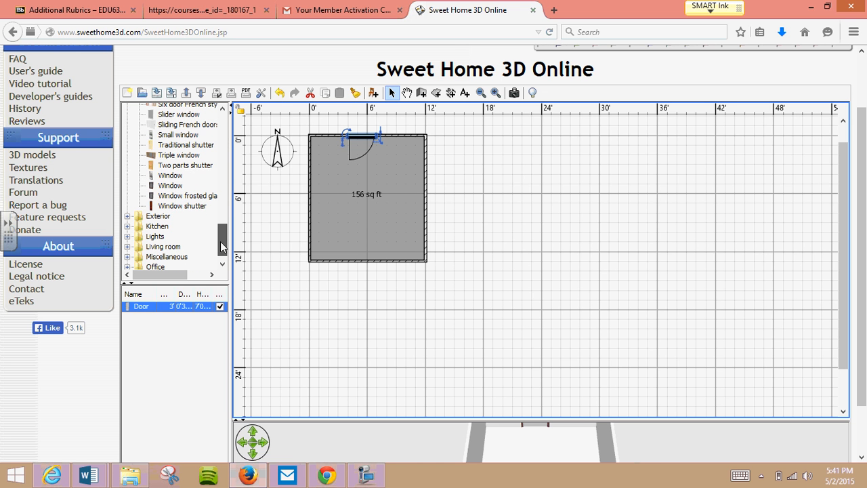
pyautogui.click(156, 177)
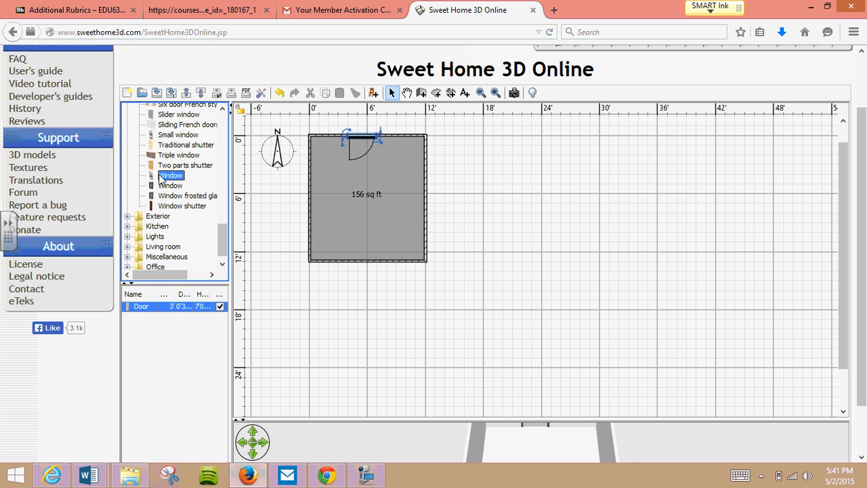
pyautogui.rightClick(176, 178)
pyautogui.click(214, 206)
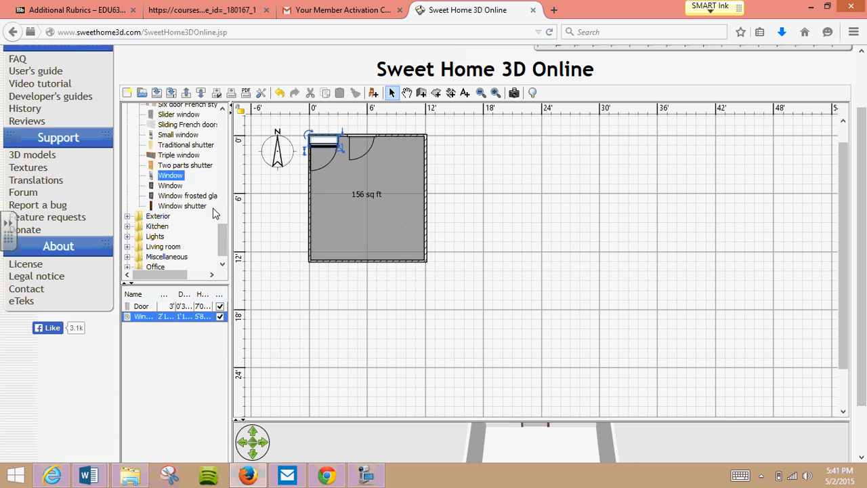
pyautogui.moveTo(323, 137); pyautogui.dragTo(311, 208)
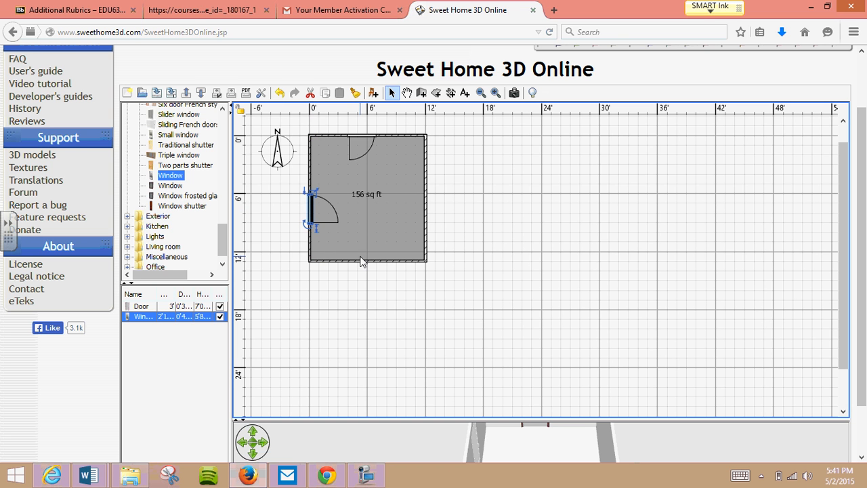
pyautogui.moveTo(309, 211)
pyautogui.mouseDown()
pyautogui.moveTo(307, 166)
pyautogui.moveTo(311, 205)
pyautogui.mouseUp()
# - Duplicate the left wall's window and place the copy midway along the plan's right wall
pyautogui.rightClick(312, 205)
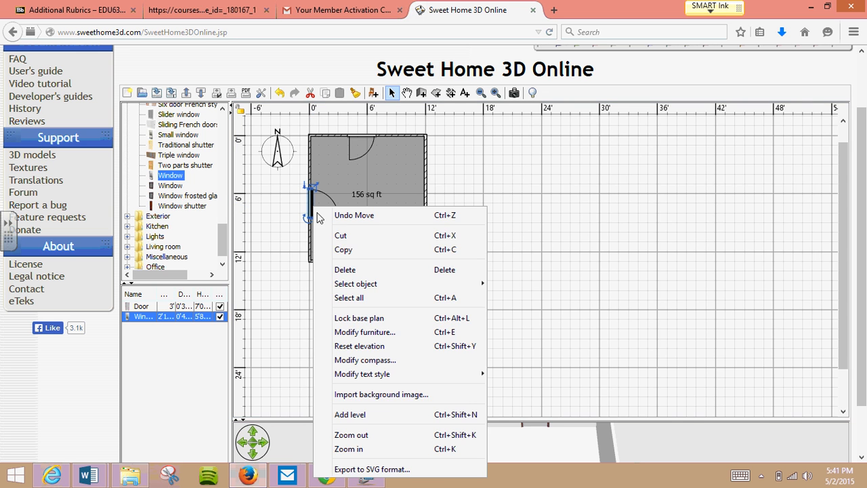
pyautogui.click(347, 250)
pyautogui.rightClick(356, 235)
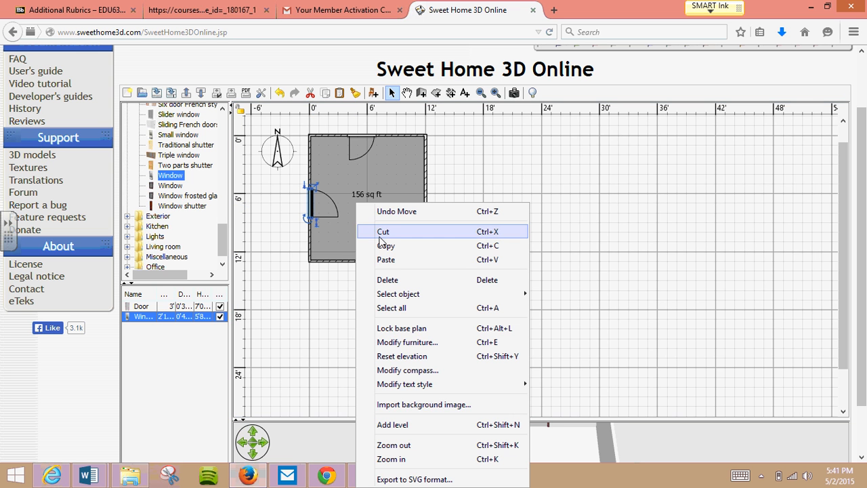
pyautogui.click(402, 262)
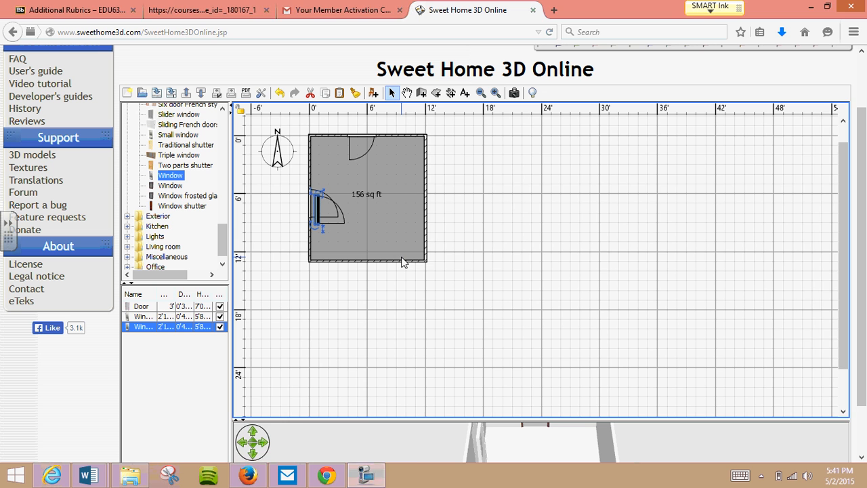
pyautogui.press('super+c')
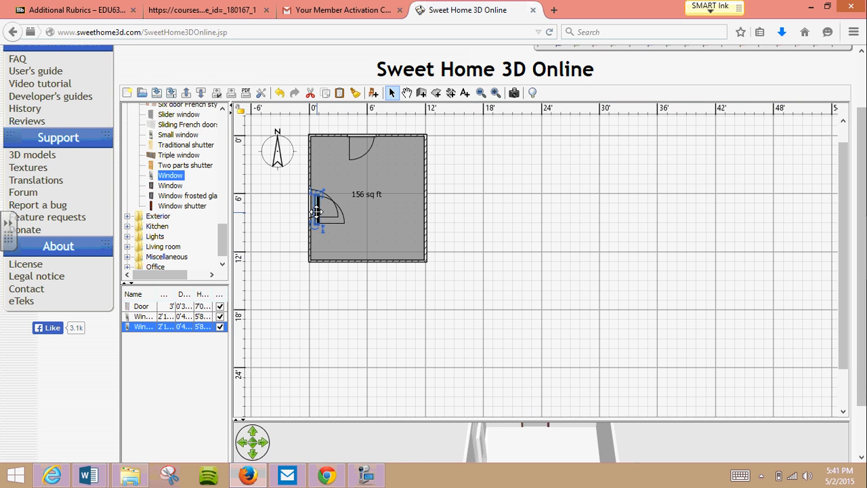
pyautogui.moveTo(317, 212); pyautogui.dragTo(423, 207)
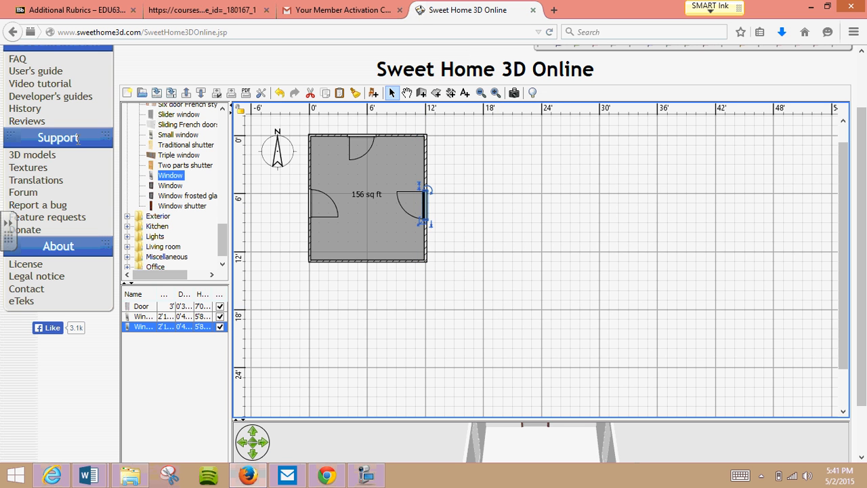
# - Add the first Bed model from the Bedroom category to the home and place it centrally in the lower half of the room
pyautogui.moveTo(222, 238); pyautogui.dragTo(223, 130)
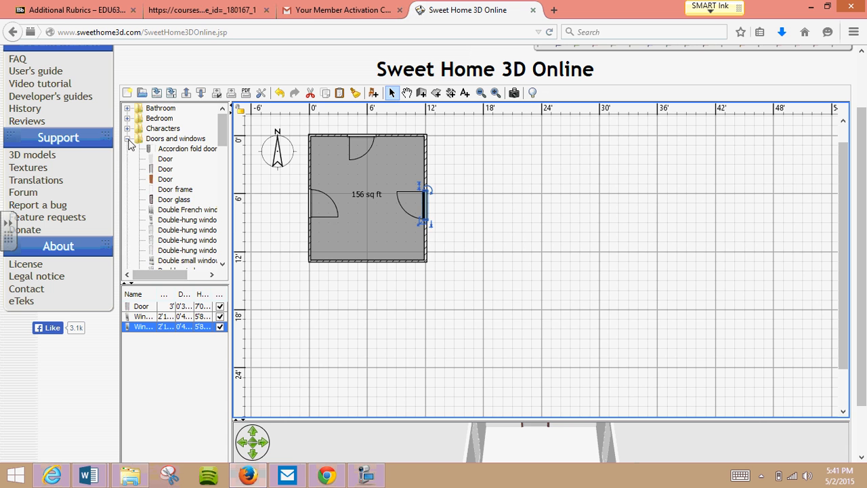
pyautogui.click(127, 139)
pyautogui.click(127, 118)
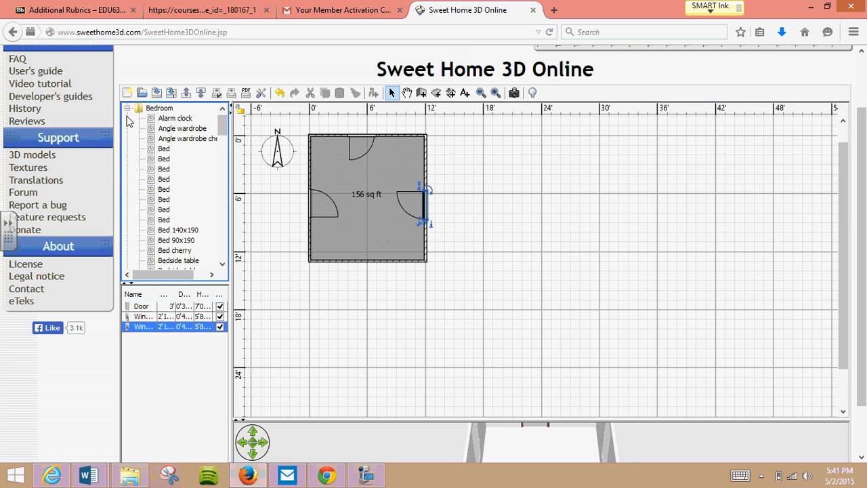
pyautogui.click(153, 150)
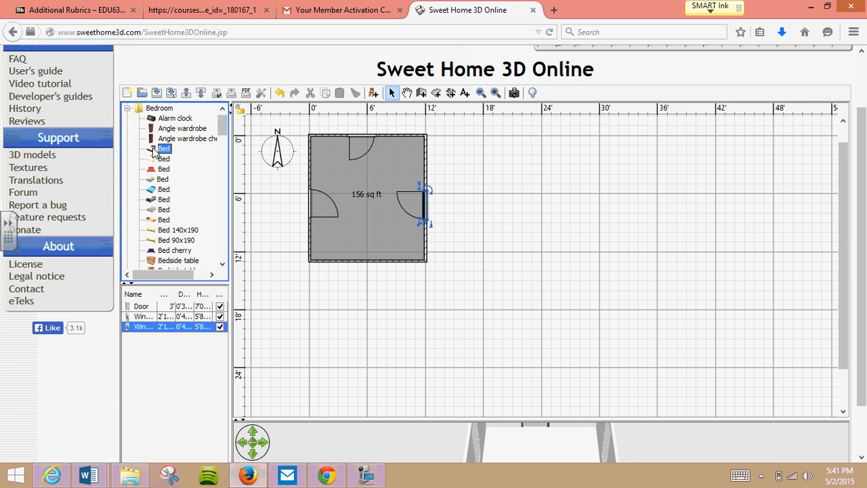
pyautogui.rightClick(154, 151)
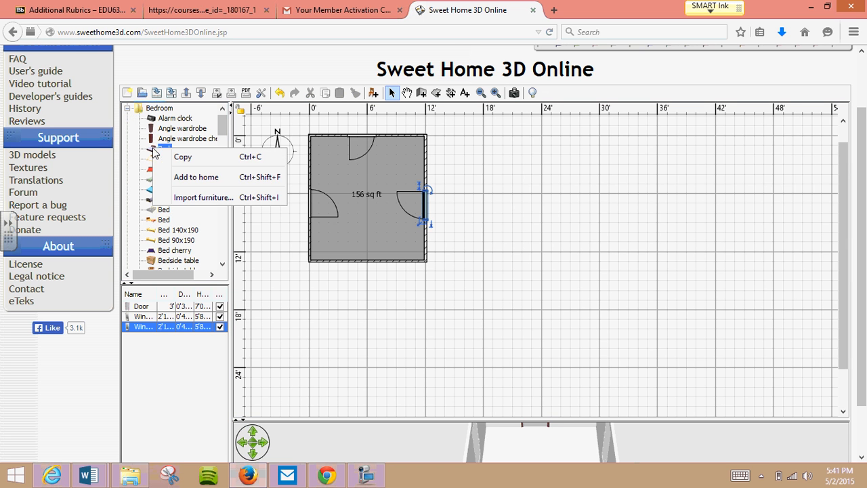
pyautogui.click(195, 176)
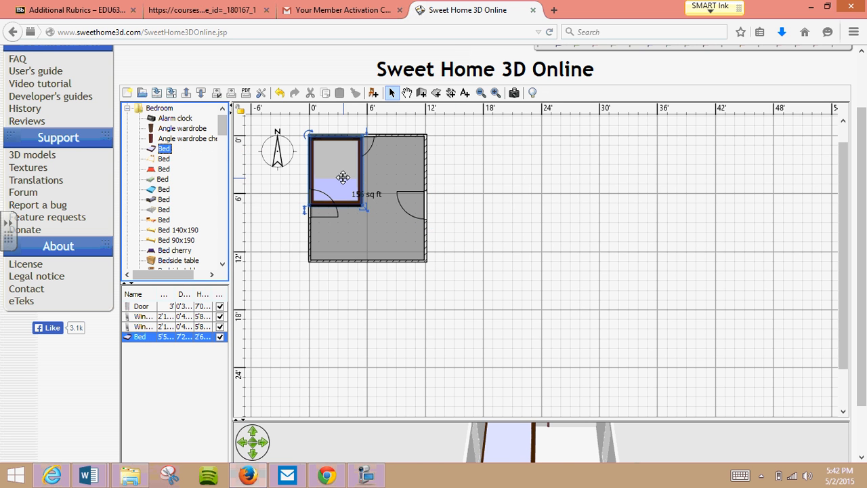
pyautogui.moveTo(343, 176); pyautogui.dragTo(374, 220)
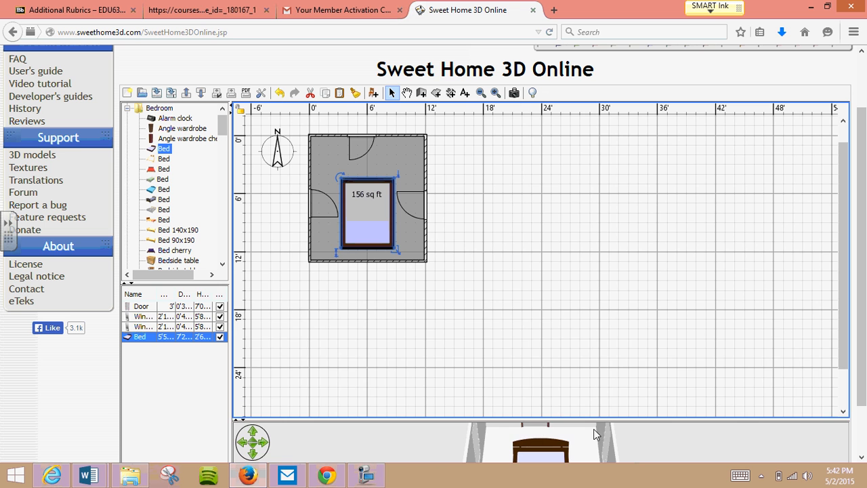
# - Enlarge the 3D view area, then rotate the bed 180° and move it so its headboard stands against the lower wall
pyautogui.moveTo(594, 419); pyautogui.dragTo(594, 340)
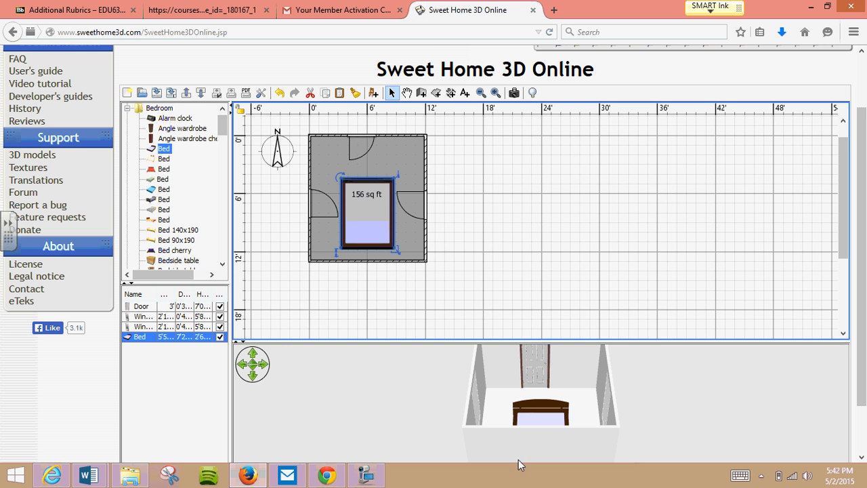
pyautogui.moveTo(530, 419); pyautogui.dragTo(526, 459)
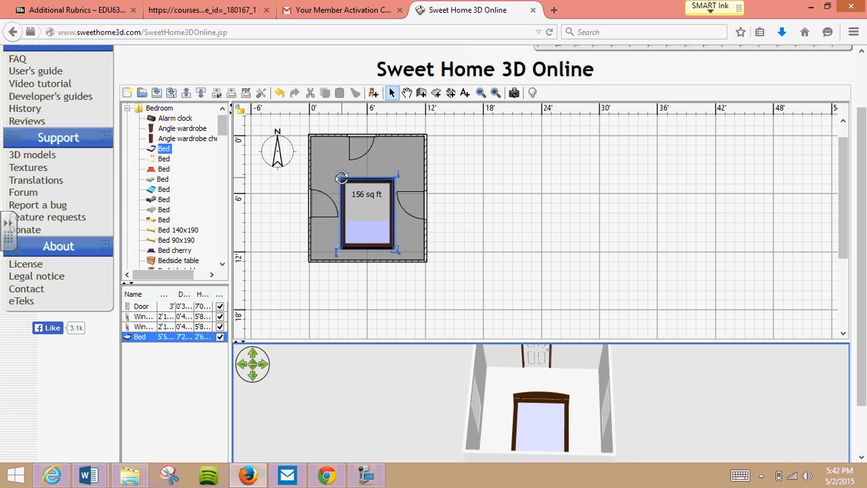
pyautogui.moveTo(342, 177); pyautogui.dragTo(382, 231)
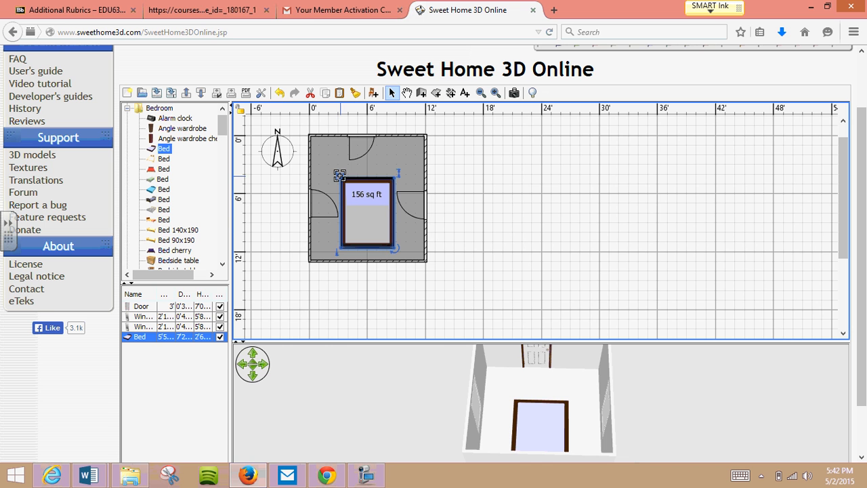
pyautogui.moveTo(367, 211); pyautogui.dragTo(370, 226)
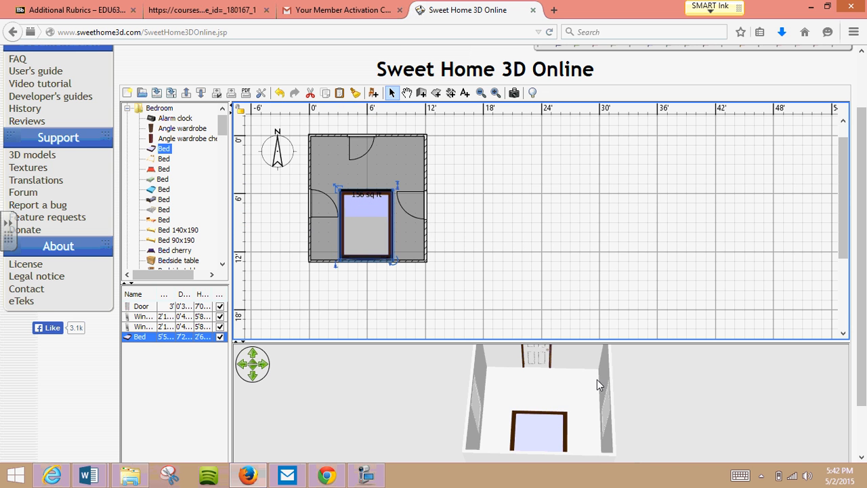
pyautogui.moveTo(597, 384); pyautogui.dragTo(386, 385)
pyautogui.moveTo(608, 412); pyautogui.dragTo(365, 390)
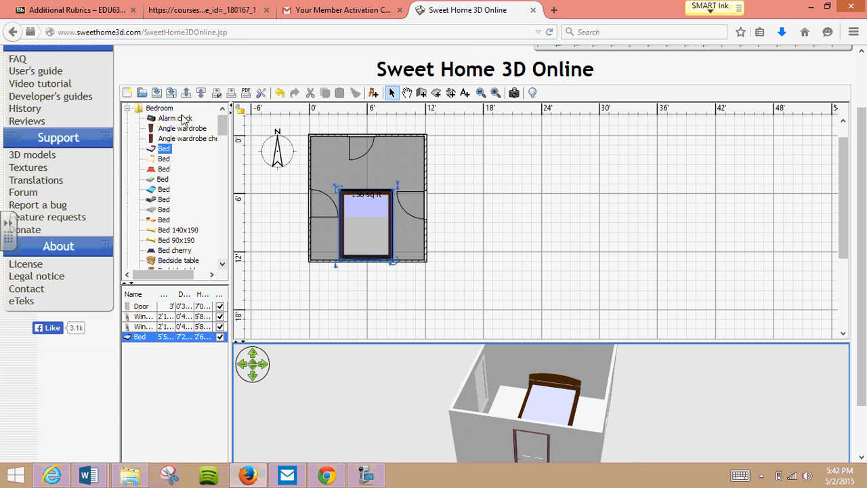
# - Add the fourth Bedside table model to the home and place it against the lower wall on the bed's left side
pyautogui.moveTo(223, 131); pyautogui.dragTo(224, 150)
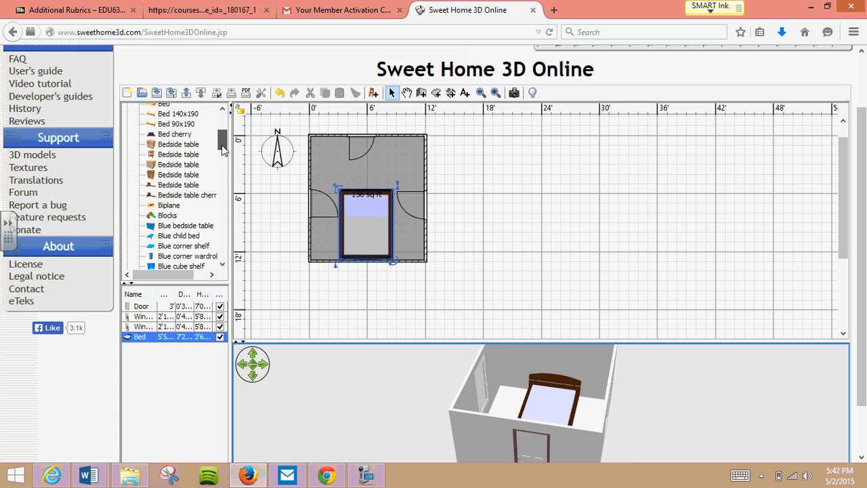
pyautogui.rightClick(175, 174)
pyautogui.click(187, 204)
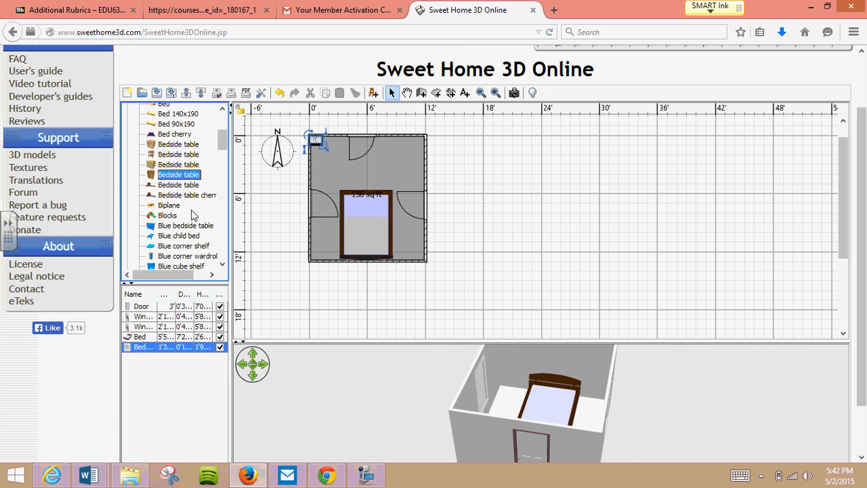
pyautogui.moveTo(315, 140); pyautogui.dragTo(332, 256)
pyautogui.moveTo(332, 257); pyautogui.dragTo(331, 254)
# - Place a copy of the bedside table on the bed's right side and turn the original to face into the room against the lower wall
pyautogui.rightClick(332, 254)
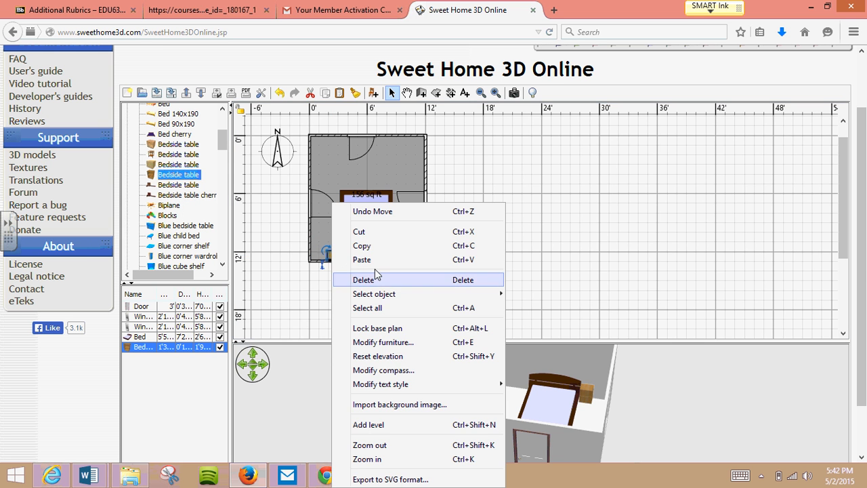
pyautogui.click(382, 248)
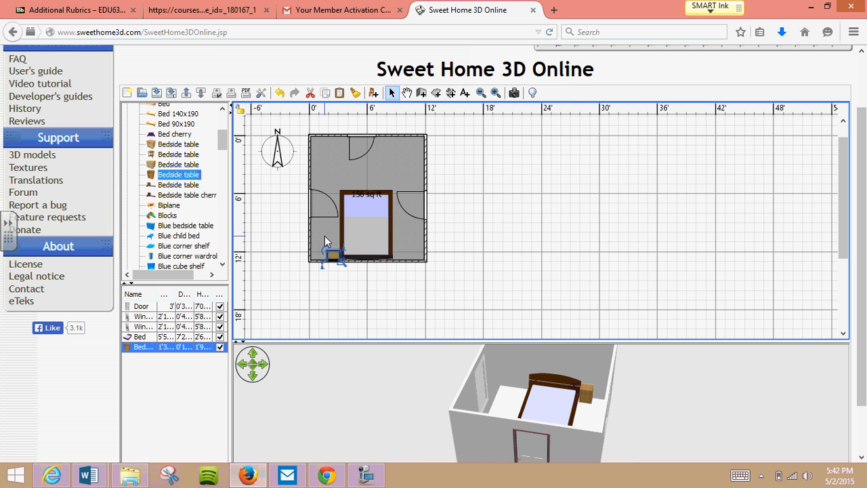
pyautogui.rightClick(324, 236)
pyautogui.click(364, 261)
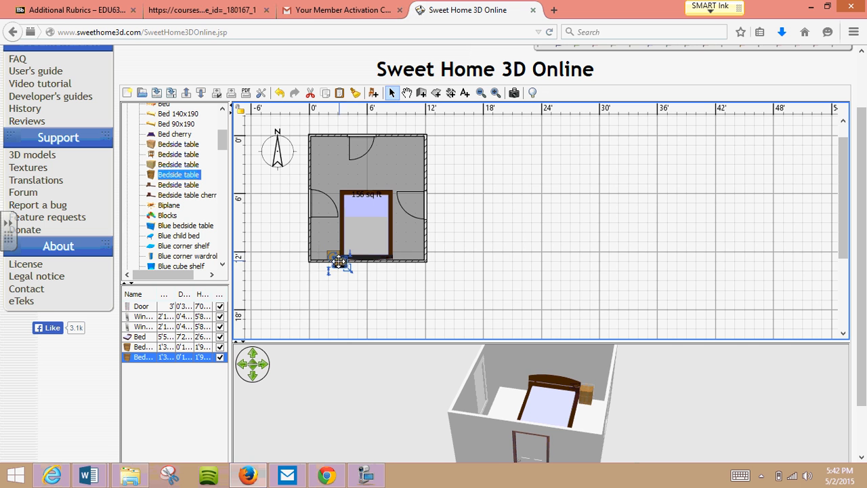
pyautogui.moveTo(336, 256); pyautogui.dragTo(399, 252)
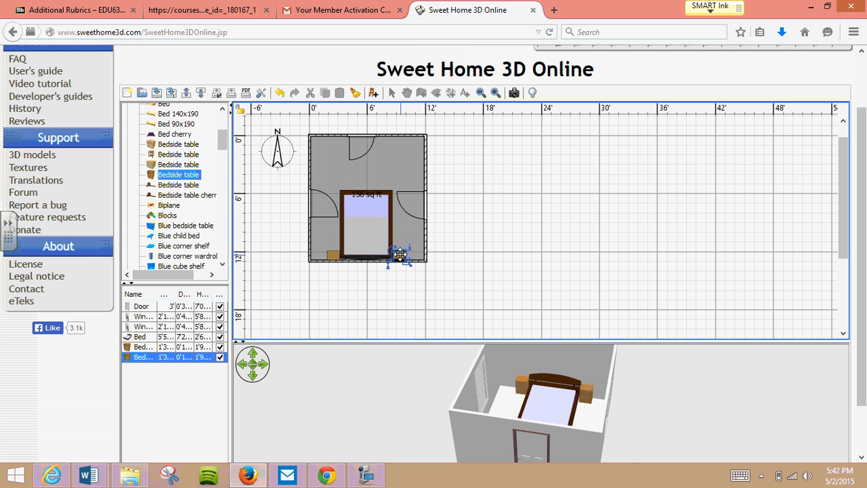
pyautogui.click(331, 261)
pyautogui.moveTo(331, 265); pyautogui.dragTo(331, 255)
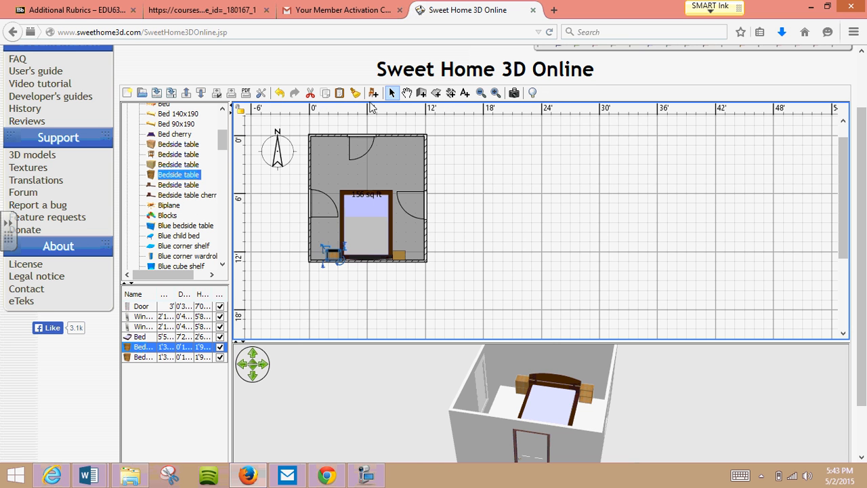
# - Draw three walls from the room's upper-right corner back to its right wall, enclosing a side room about 5' wide and 6' deep
pyautogui.click(422, 91)
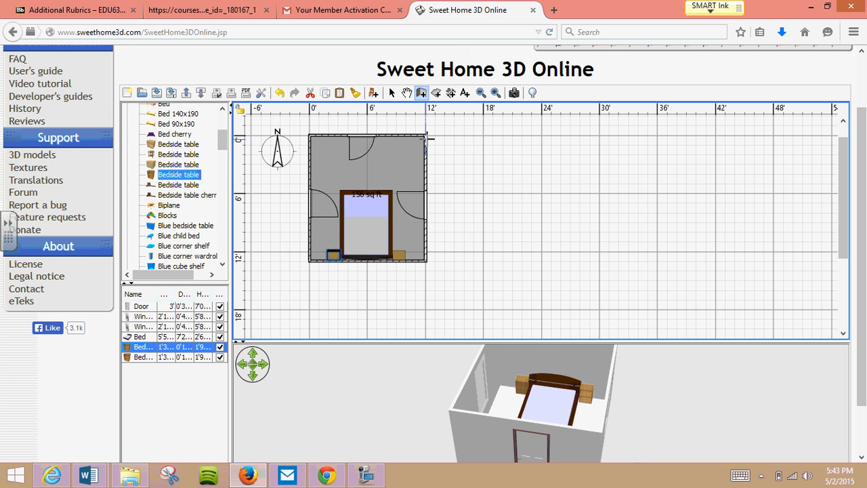
pyautogui.click(426, 135)
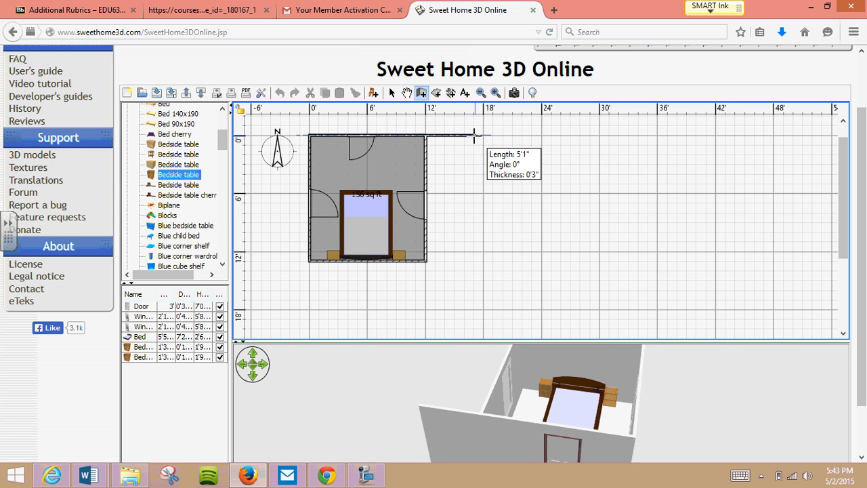
pyautogui.click(474, 135)
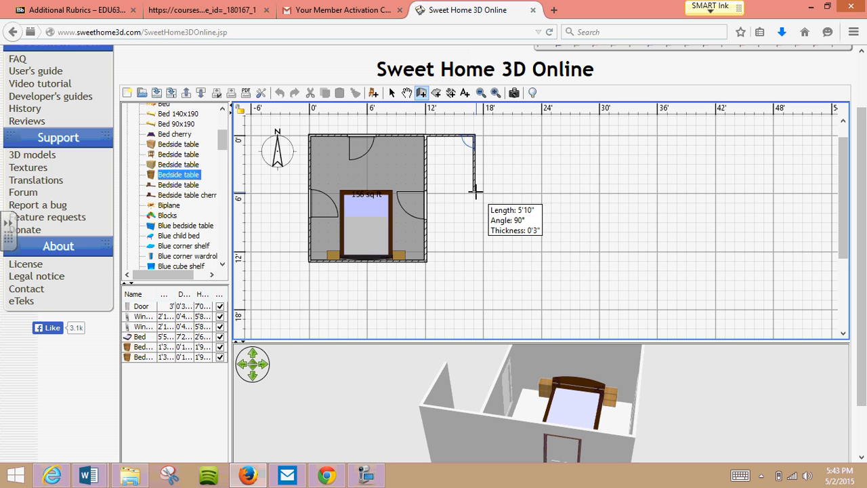
pyautogui.doubleClick(475, 196)
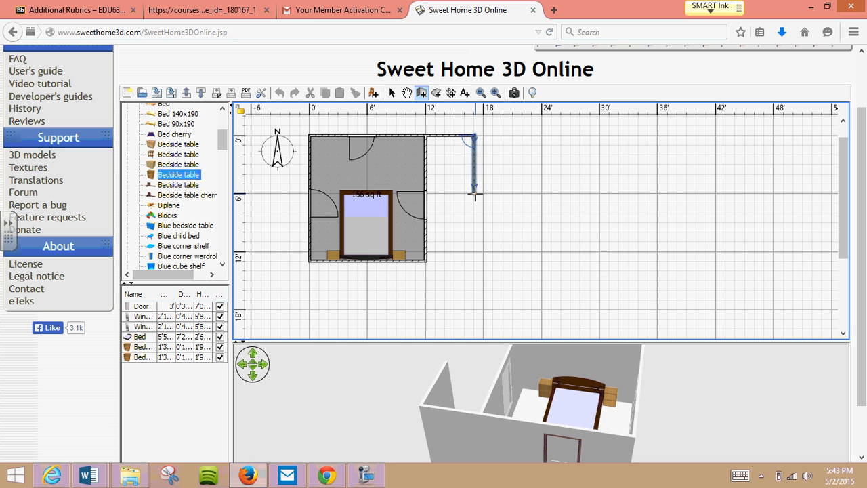
pyautogui.click(475, 196)
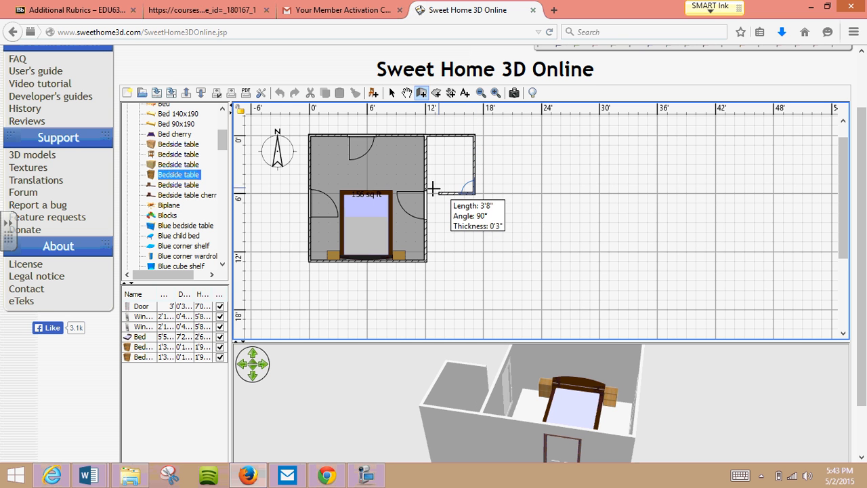
pyautogui.doubleClick(427, 194)
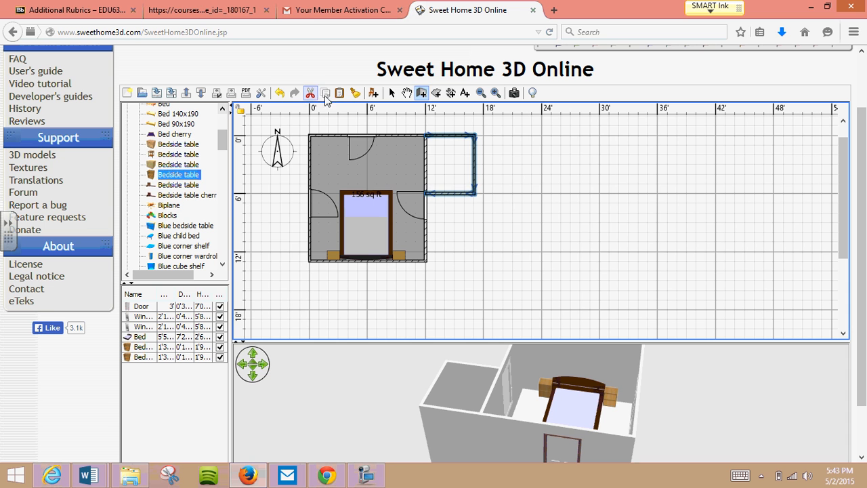
# - Move the window on the bedroom's right wall down so it sits below the side room's lower wall
pyautogui.click(391, 93)
pyautogui.click(422, 196)
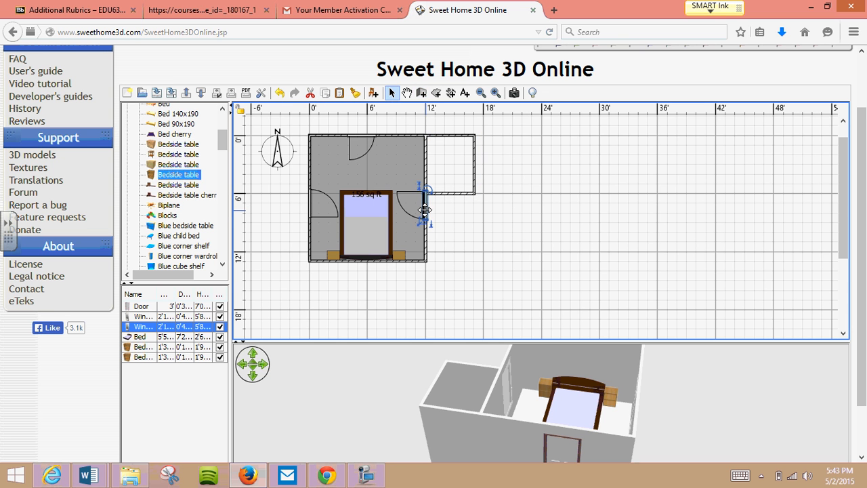
pyautogui.moveTo(422, 196); pyautogui.dragTo(425, 224)
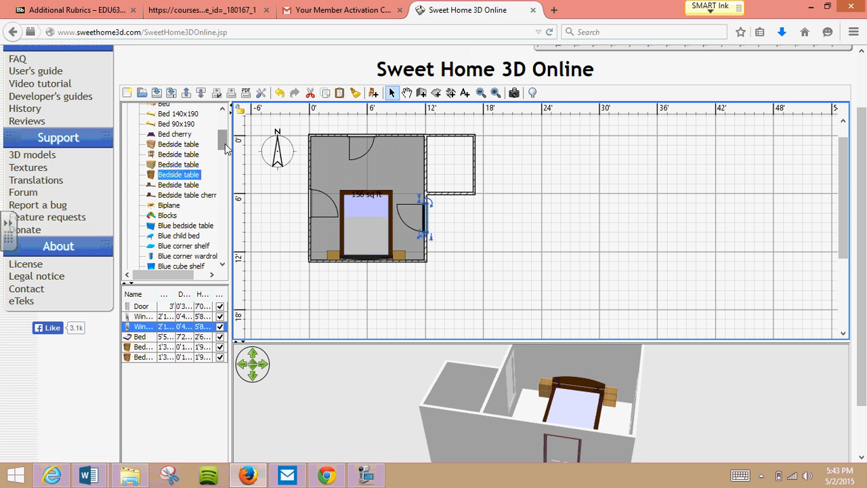
# - Close the Bedroom category of the furniture catalog and open Doors and windows
pyautogui.moveTo(225, 147); pyautogui.dragTo(226, 130)
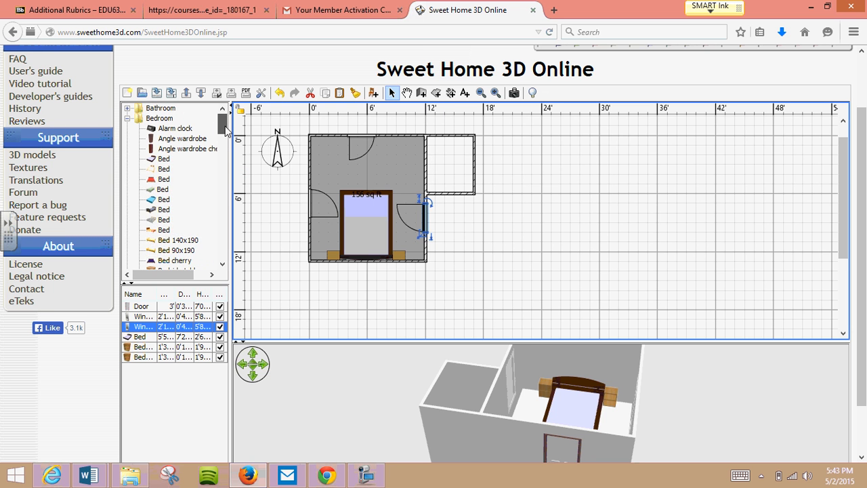
pyautogui.click(127, 118)
pyautogui.click(127, 138)
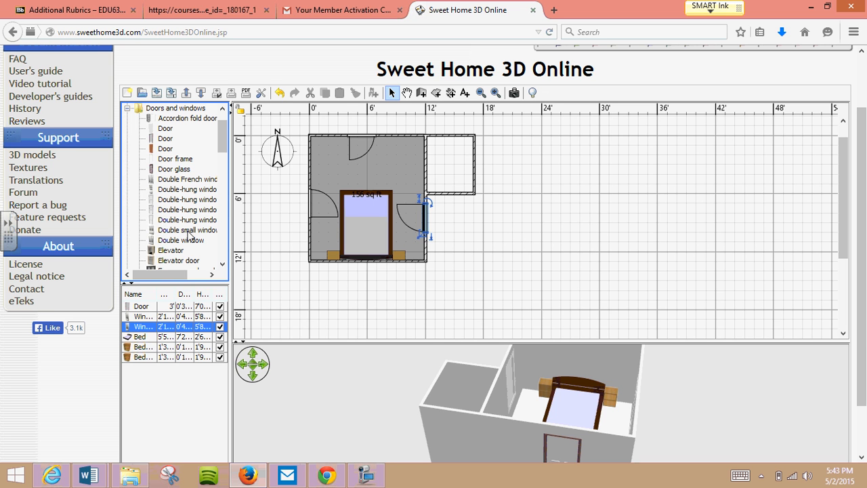
pyautogui.moveTo(190, 235)
pyautogui.moveTo(222, 144)
pyautogui.mouseDown()
pyautogui.moveTo(219, 243)
pyautogui.moveTo(220, 137)
pyautogui.mouseUp()
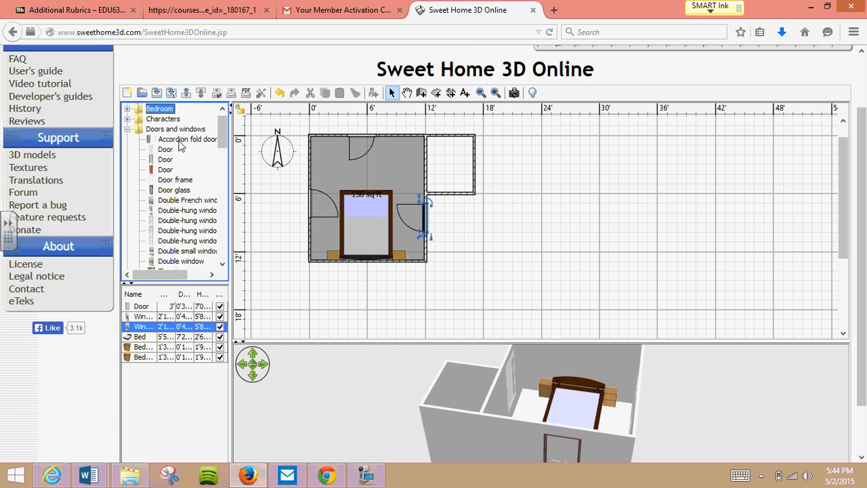
# - Try out the Accordion fold doors model in the home and delete it from the plan
pyautogui.moveTo(181, 145)
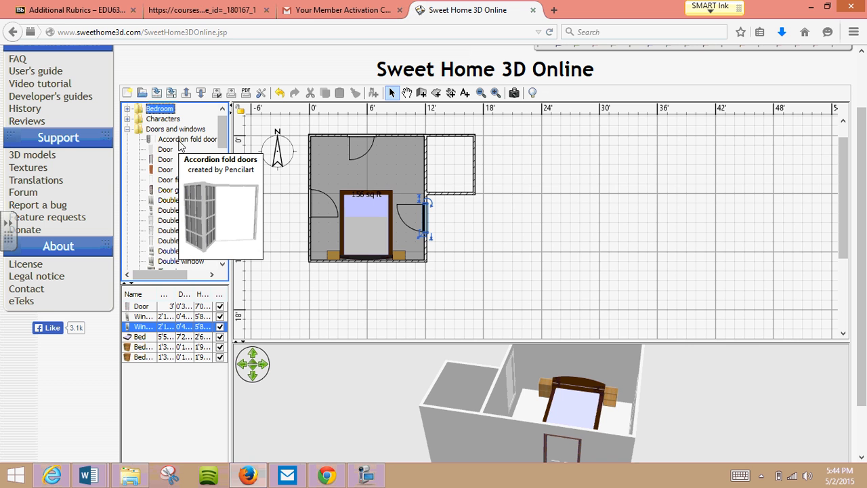
pyautogui.click(174, 140)
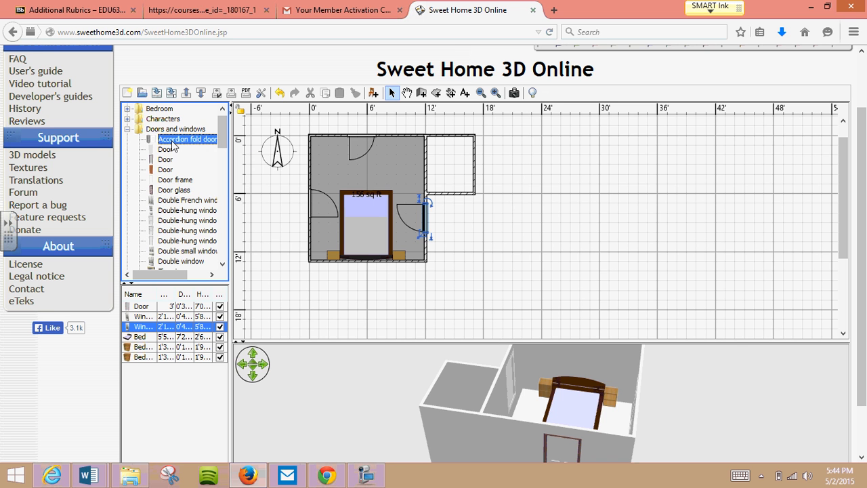
pyautogui.rightClick(173, 144)
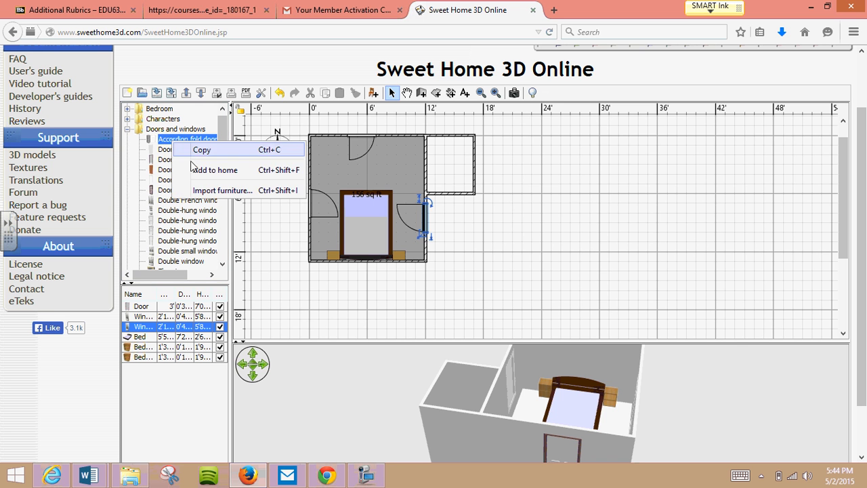
pyautogui.click(189, 168)
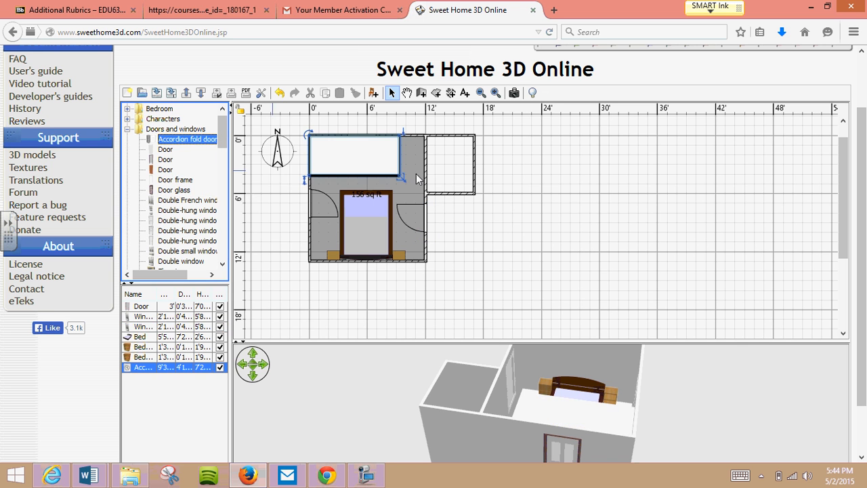
pyautogui.click(390, 150)
pyautogui.press('Delete')
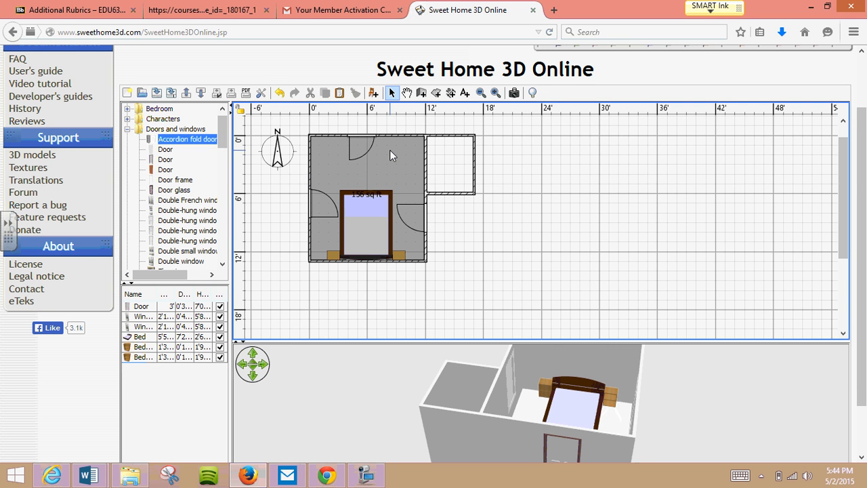
# - Add the first Door model from Doors and windows and place it in the wall shared by the bedroom and the side room
pyautogui.click(195, 201)
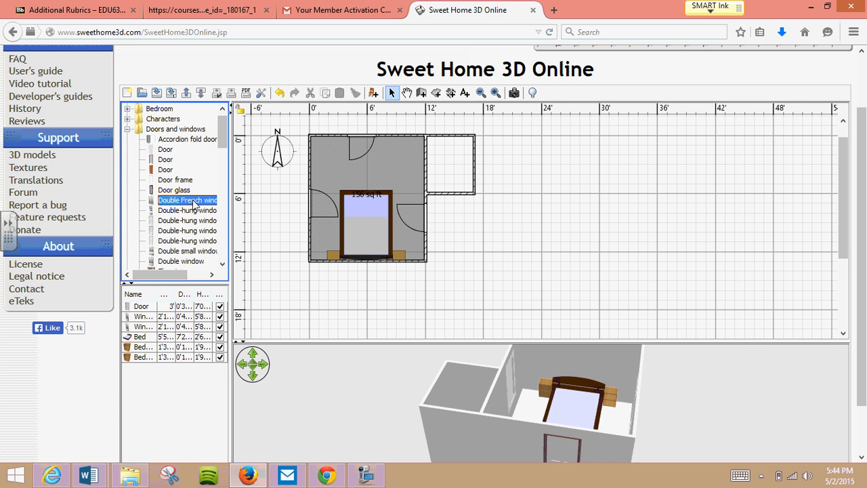
pyautogui.scroll(-1, 224, 139)
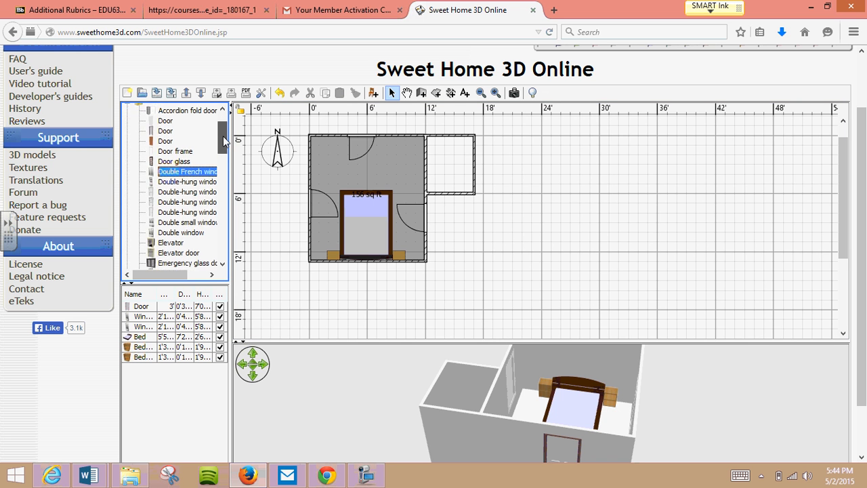
pyautogui.moveTo(223, 138); pyautogui.dragTo(220, 231)
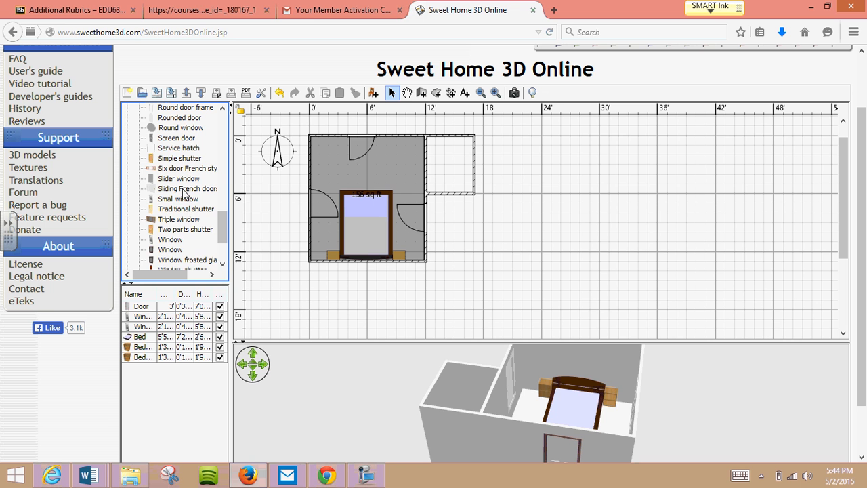
pyautogui.moveTo(184, 193)
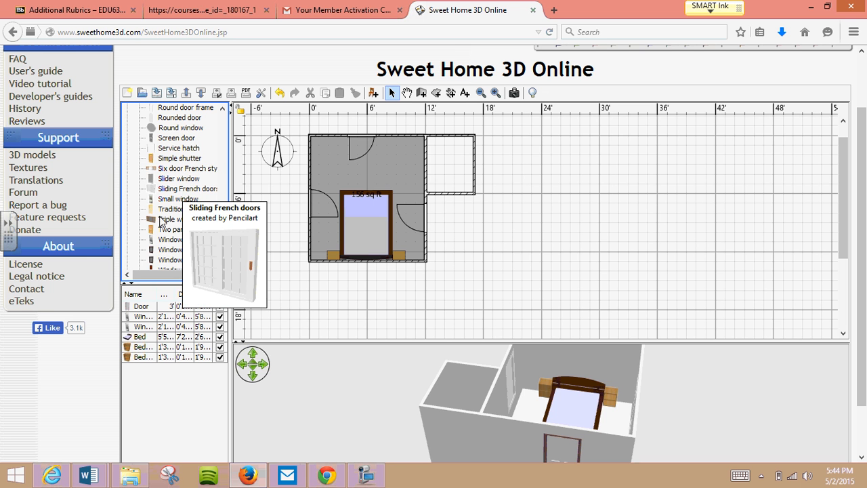
pyautogui.moveTo(225, 232); pyautogui.dragTo(228, 125)
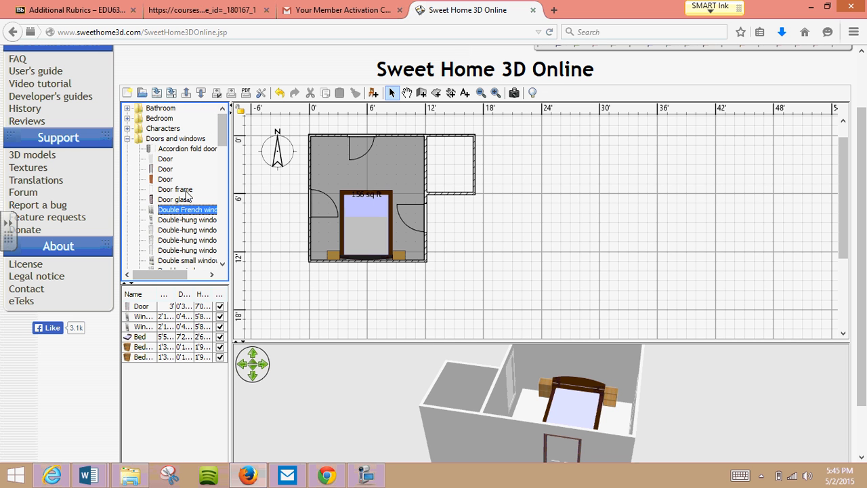
pyautogui.click(165, 169)
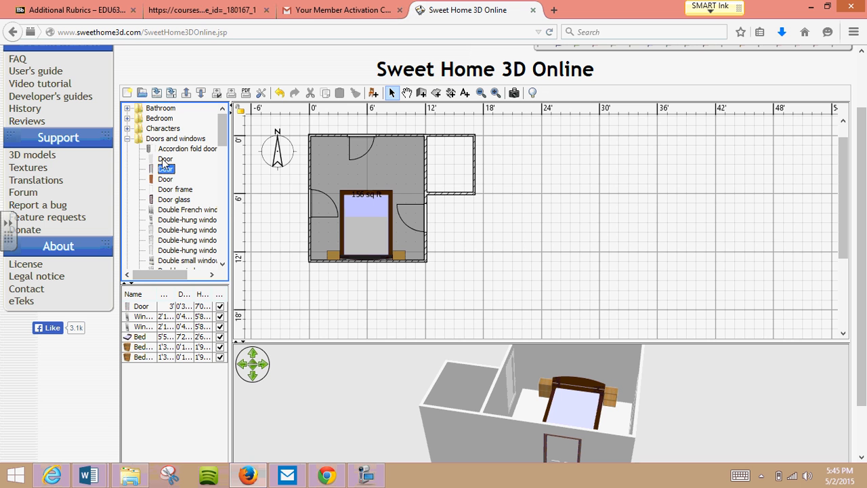
pyautogui.click(164, 160)
pyautogui.rightClick(164, 159)
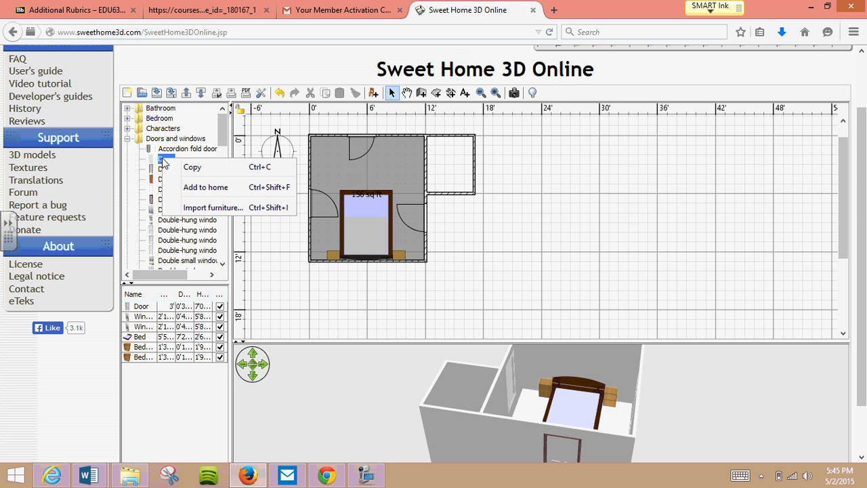
pyautogui.click(210, 185)
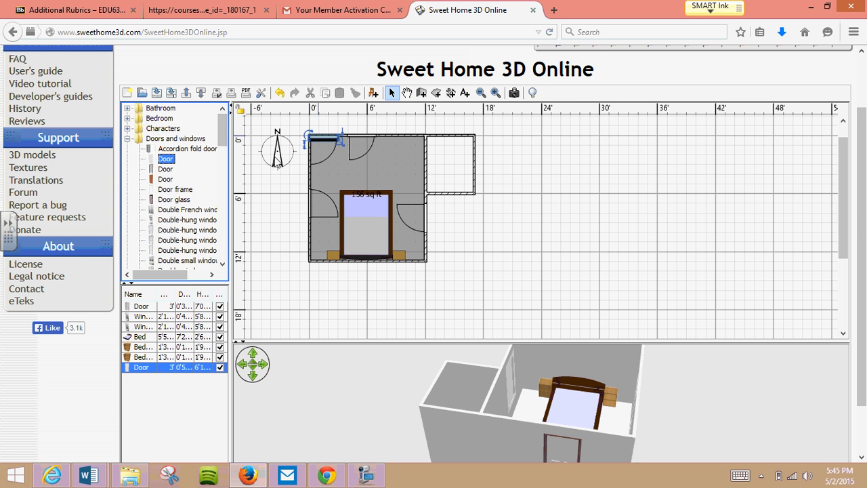
pyautogui.moveTo(311, 132); pyautogui.dragTo(421, 151)
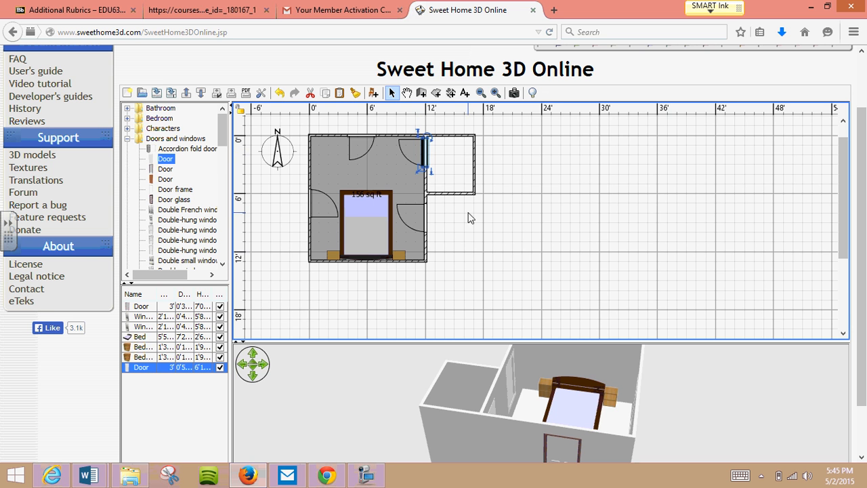
pyautogui.moveTo(504, 440); pyautogui.dragTo(310, 440)
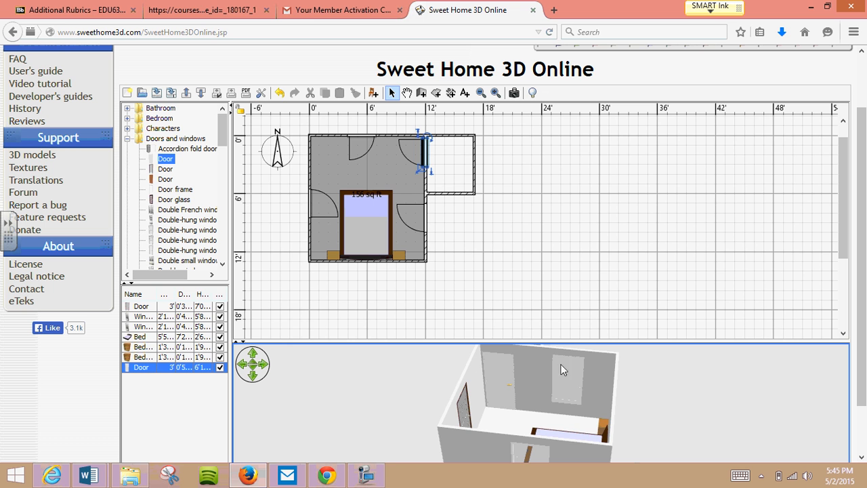
pyautogui.moveTo(442, 436); pyautogui.dragTo(668, 443)
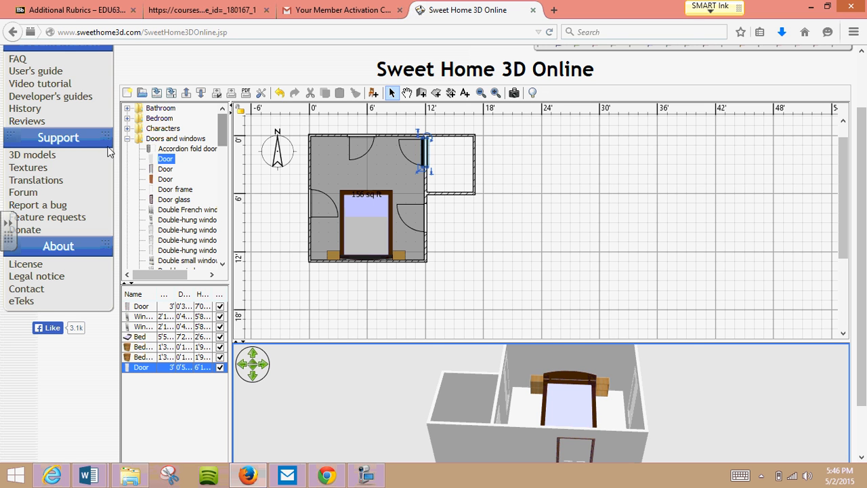
# - Close the Doors and windows category and look through the furniture models in the Bedroom category
pyautogui.click(128, 139)
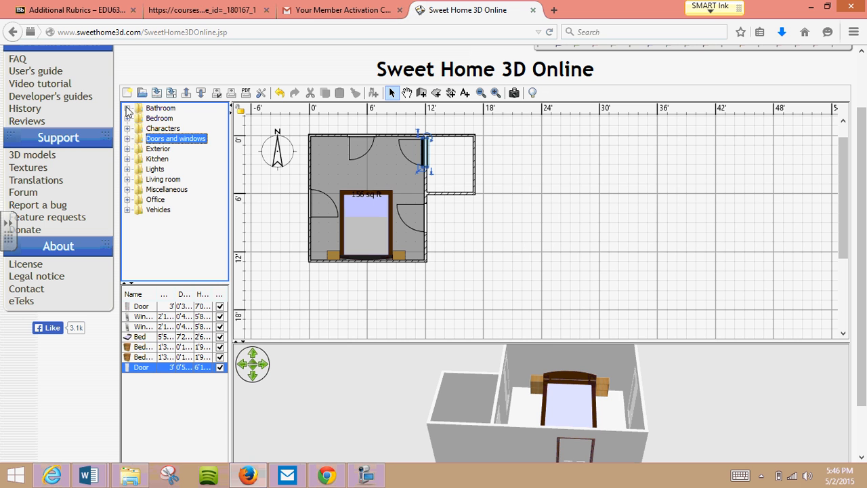
pyautogui.click(127, 109)
pyautogui.click(128, 110)
pyautogui.click(128, 118)
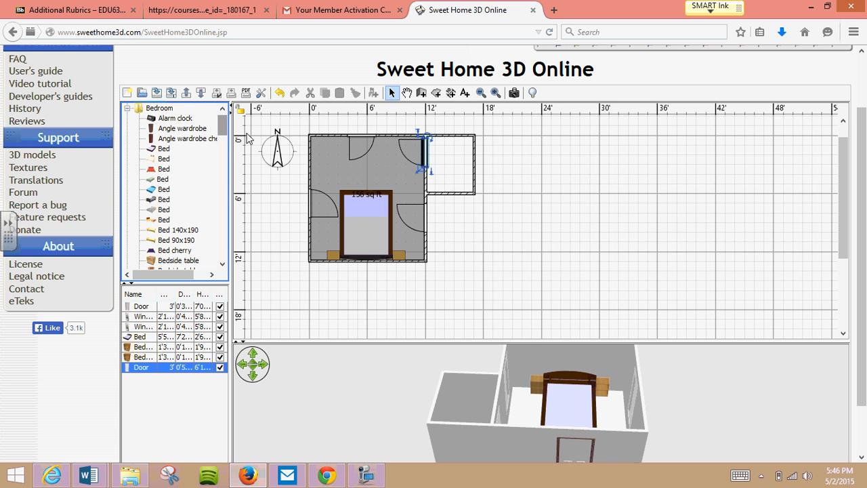
pyautogui.moveTo(223, 128); pyautogui.dragTo(218, 254)
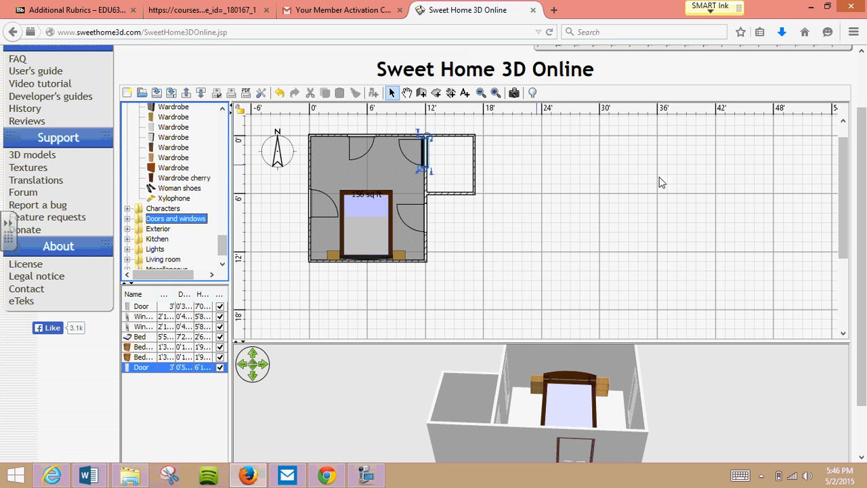
pyautogui.click(366, 478)
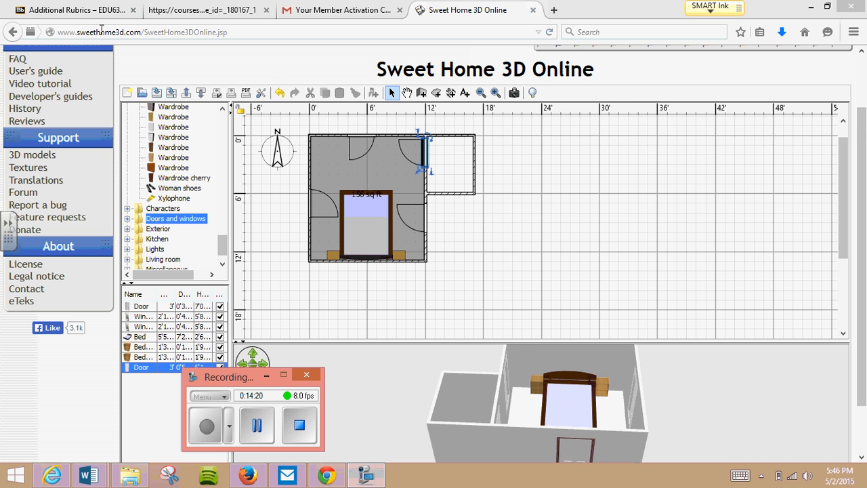
pyautogui.moveTo(52, 474)
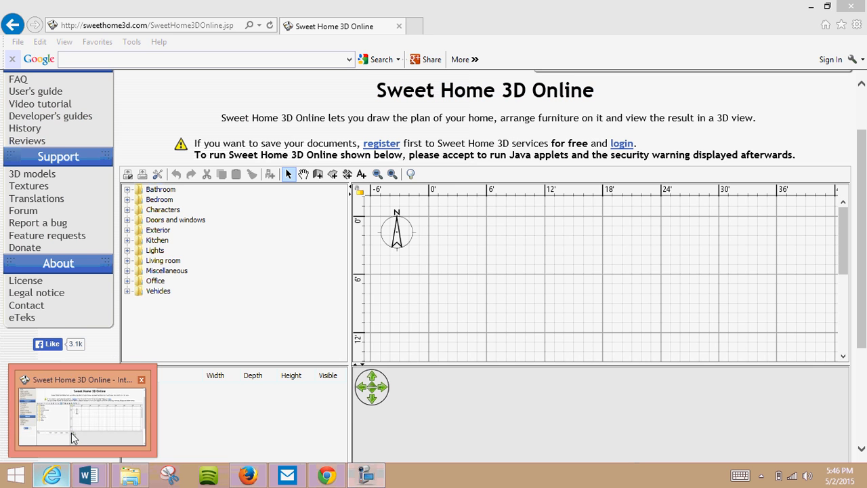
pyautogui.click(71, 433)
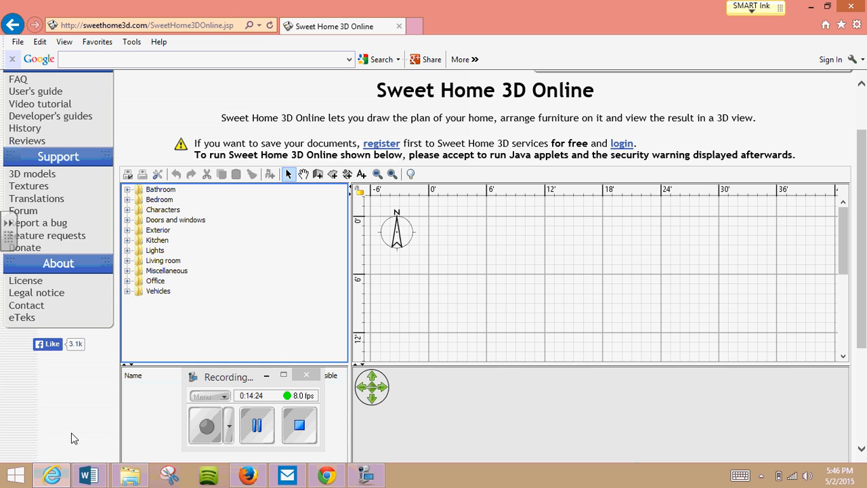
pyautogui.click(325, 475)
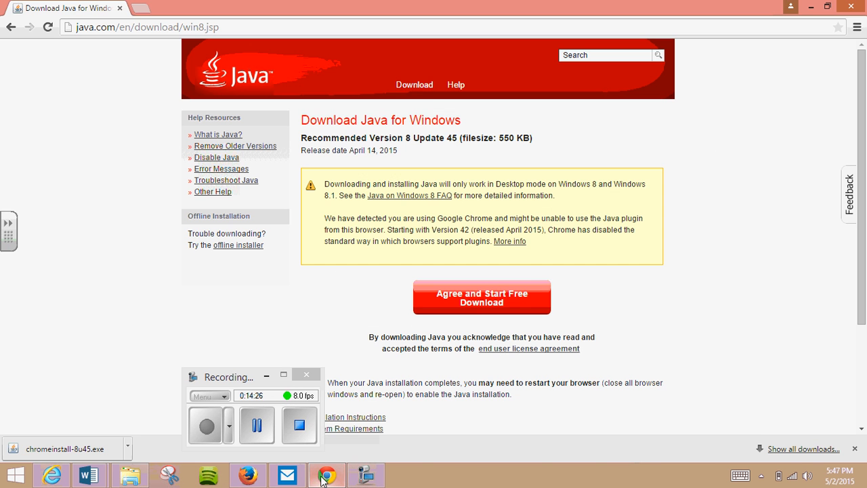
pyautogui.click(252, 477)
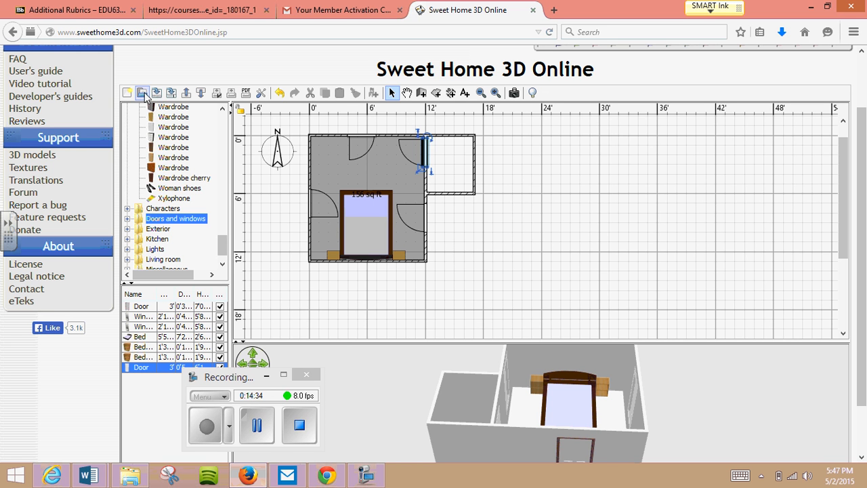
# - Save the home under the name "Video model"
pyautogui.doubleClick(188, 78)
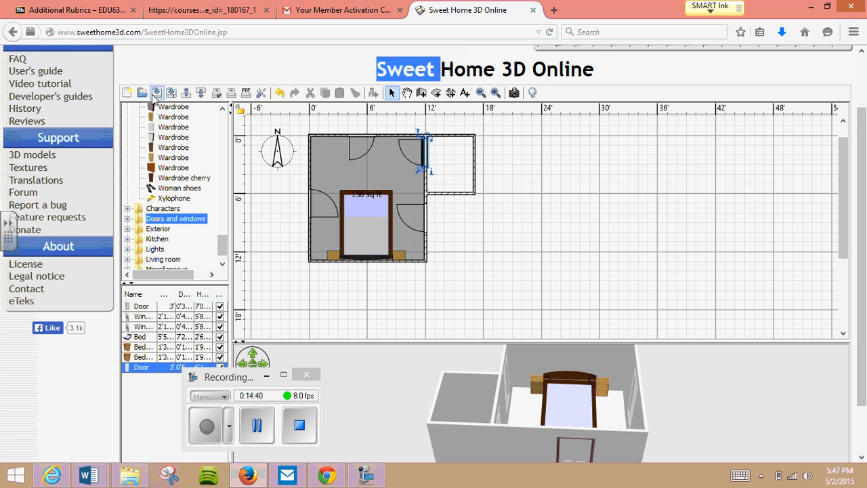
pyautogui.click(153, 95)
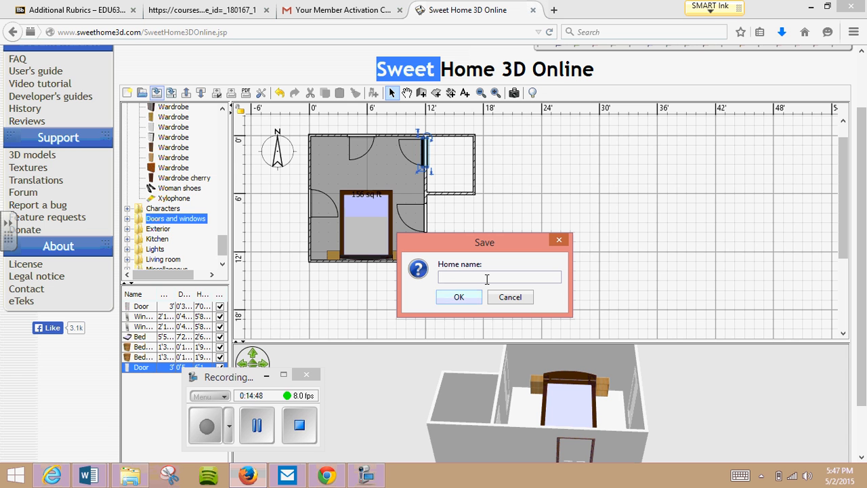
pyautogui.write('Video model')
pyautogui.click(466, 298)
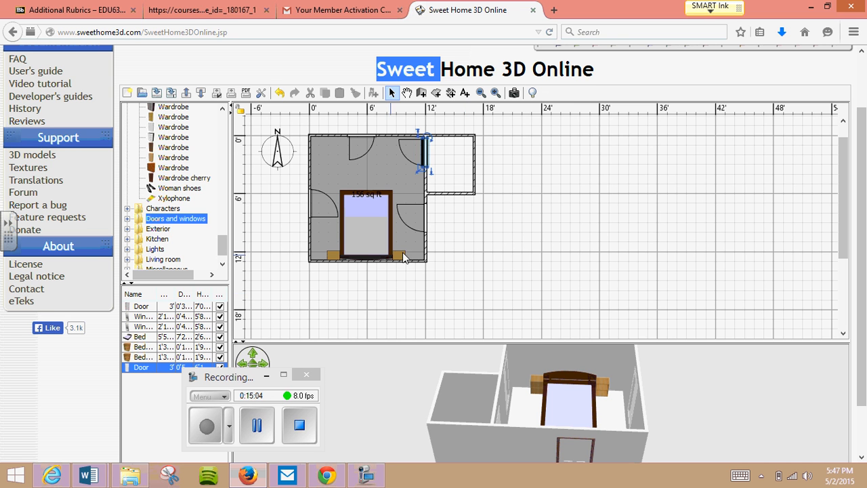
# - Draw a room floor about 5' by 5'10" along the inner corners of the small side room next to the bedroom
pyautogui.moveTo(574, 388); pyautogui.dragTo(467, 339)
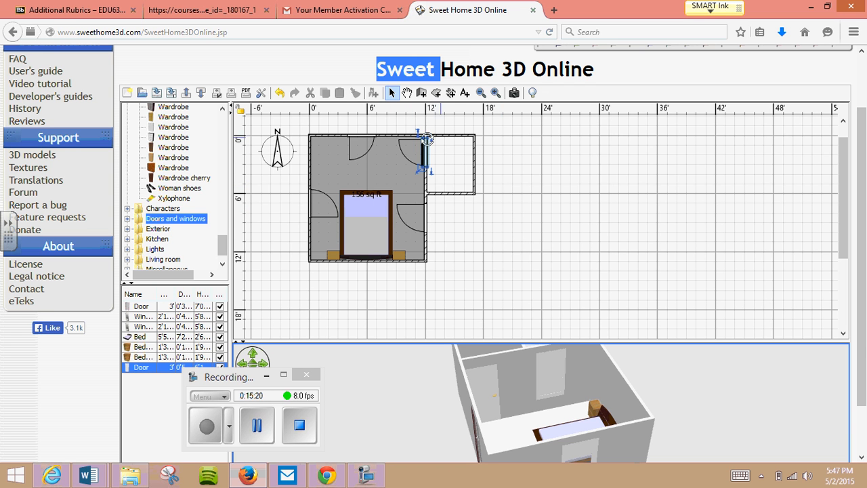
pyautogui.click(437, 92)
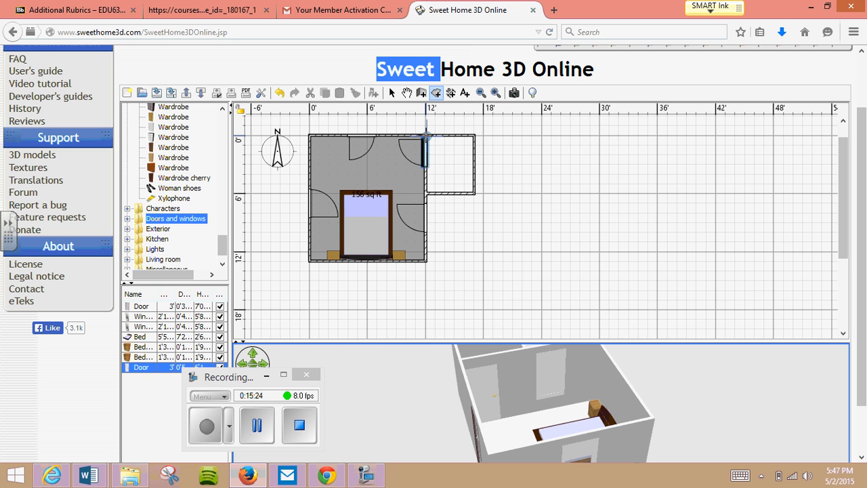
pyautogui.click(427, 136)
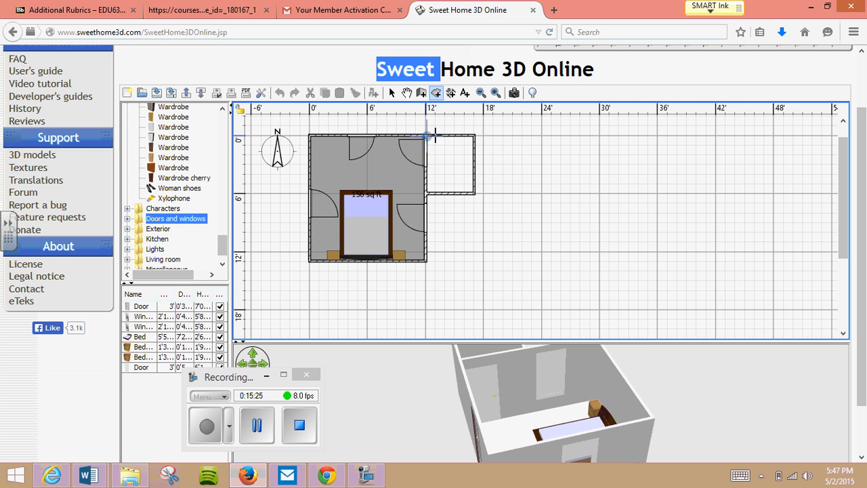
pyautogui.click(475, 136)
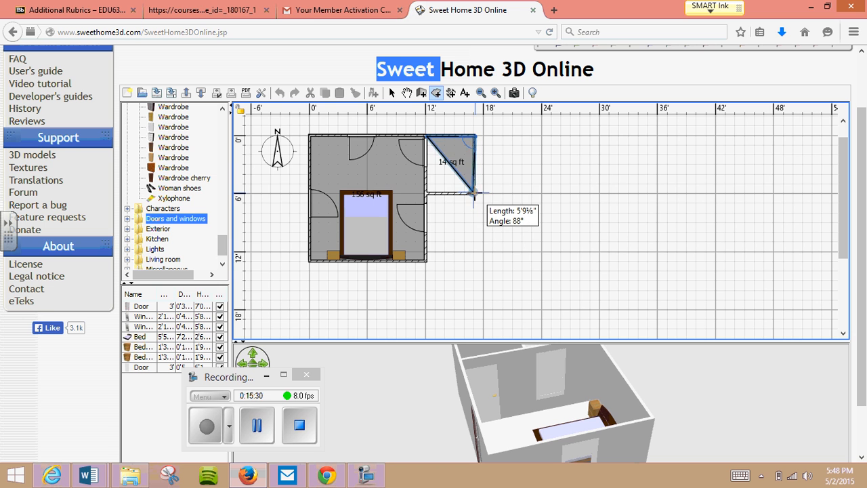
pyautogui.click(475, 193)
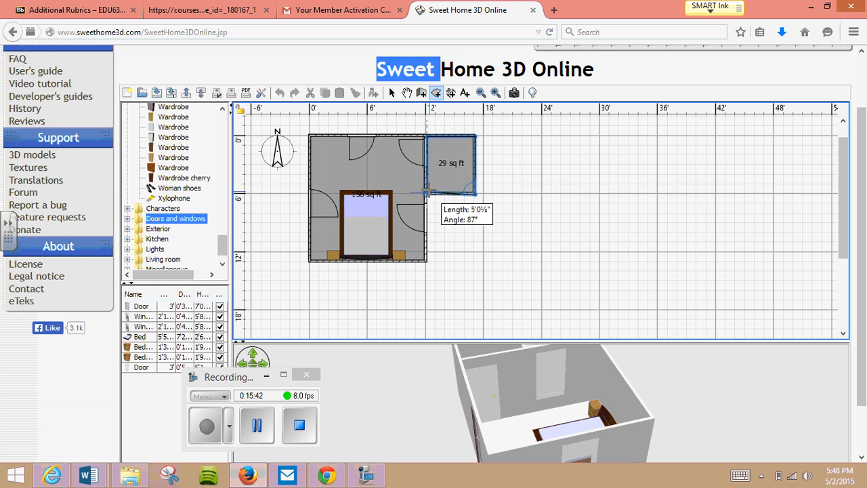
pyautogui.doubleClick(427, 191)
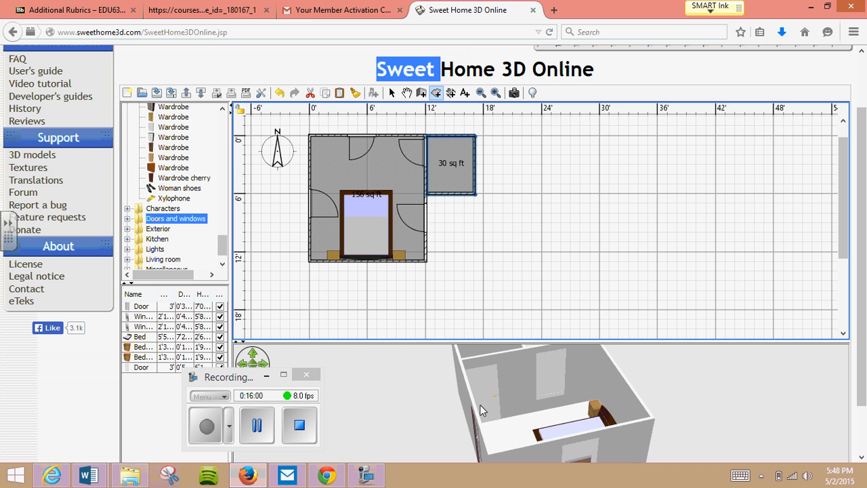
# - Orbit the 3D view to examine the furnished bedroom and the side room from several angles
pyautogui.moveTo(519, 393); pyautogui.dragTo(635, 416)
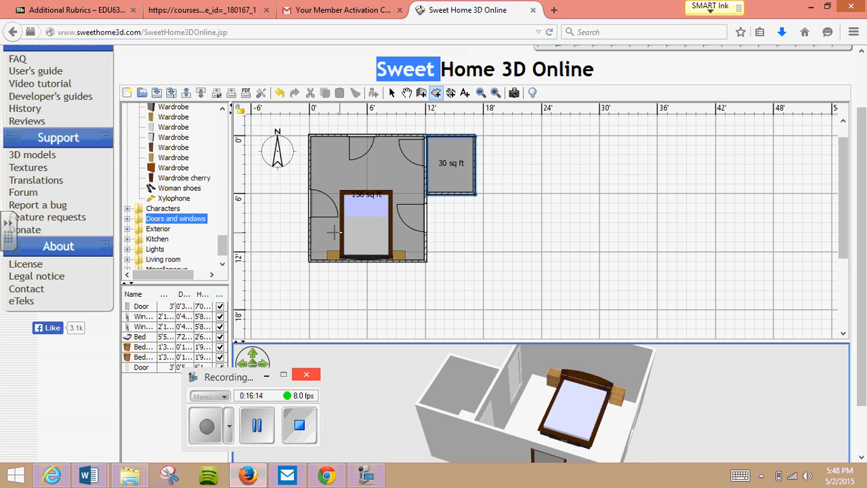
pyautogui.moveTo(418, 401); pyautogui.dragTo(352, 405)
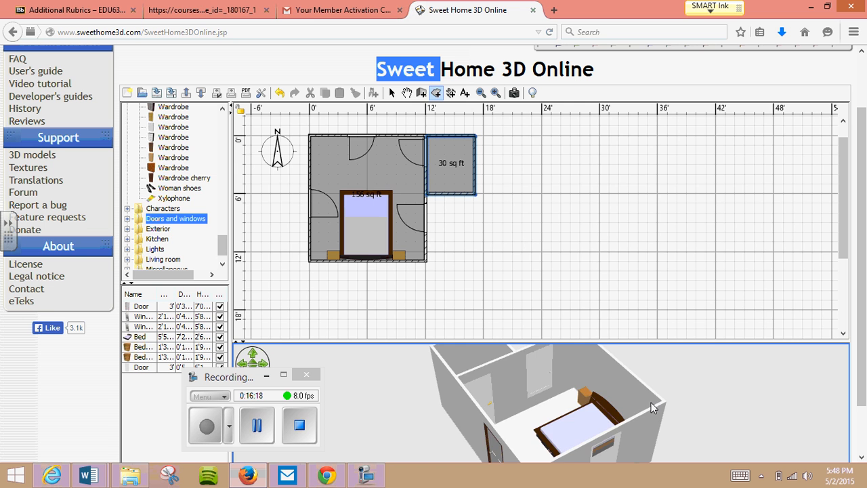
pyautogui.moveTo(651, 403); pyautogui.dragTo(516, 385)
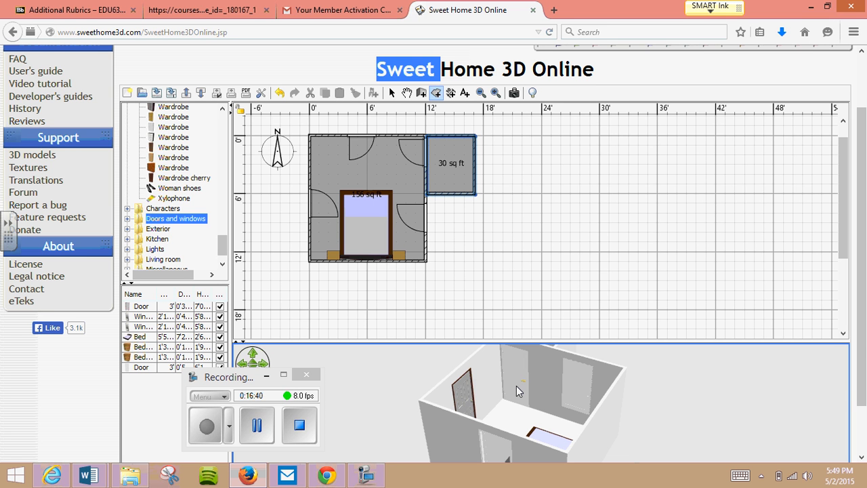
pyautogui.click(328, 68)
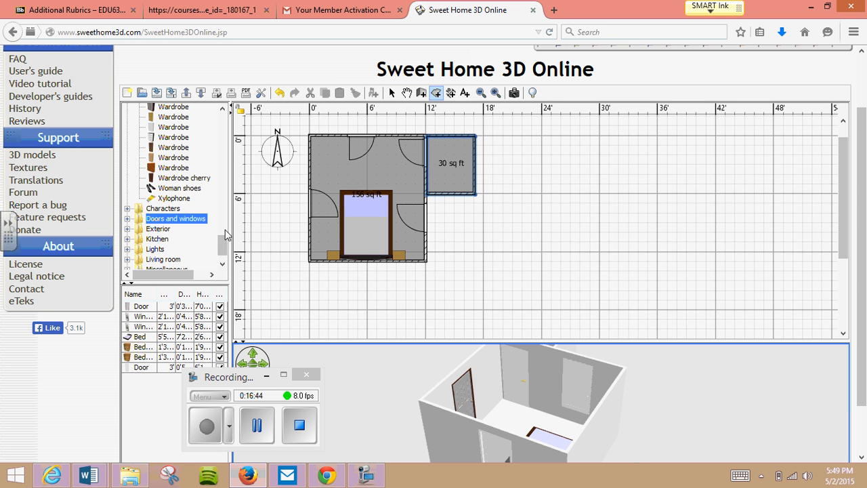
# - Switch to the Word document My Ideal Portable and read the driving question, the design limitations and the Day 1 to Day 5 questions
pyautogui.moveTo(92, 478)
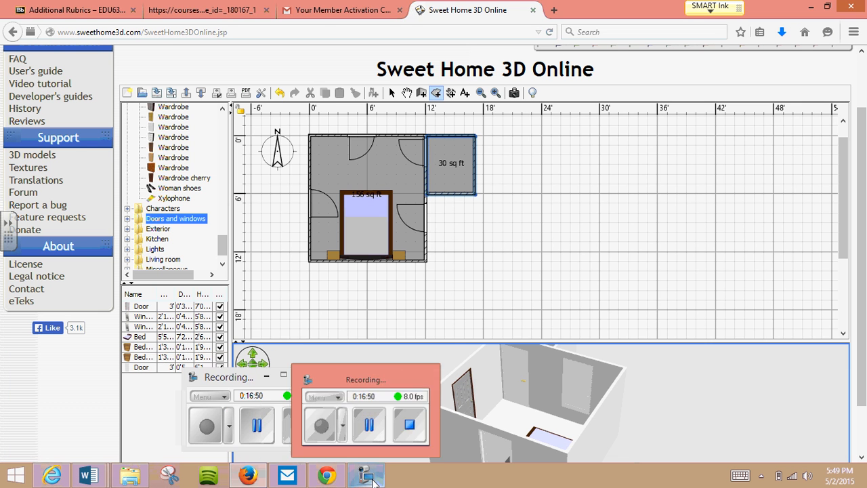
pyautogui.click(372, 475)
pyautogui.click(271, 431)
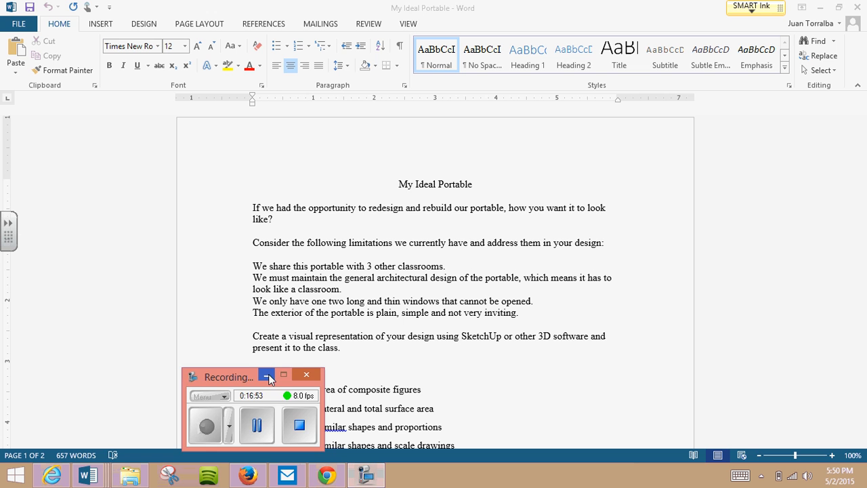
pyautogui.click(269, 376)
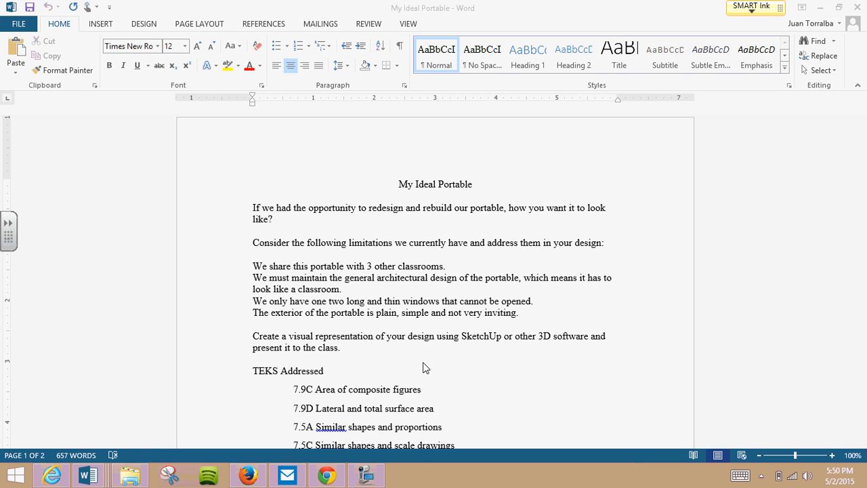
pyautogui.click(366, 475)
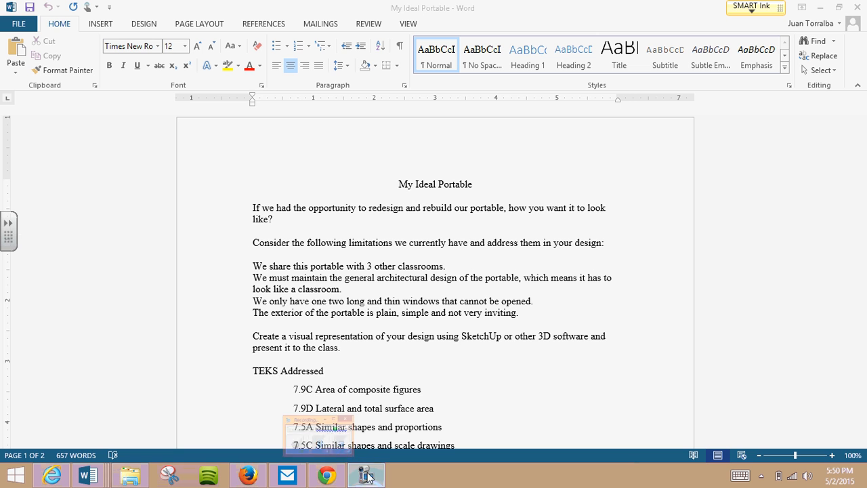
pyautogui.click(206, 426)
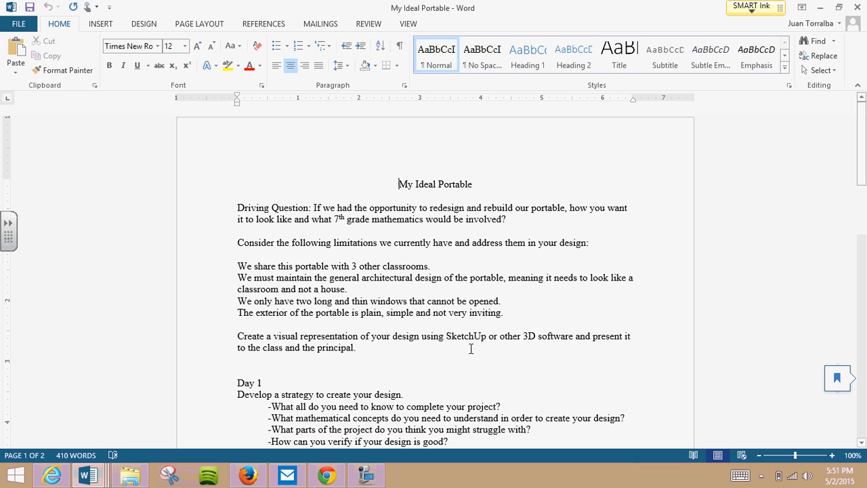
pyautogui.click(559, 343)
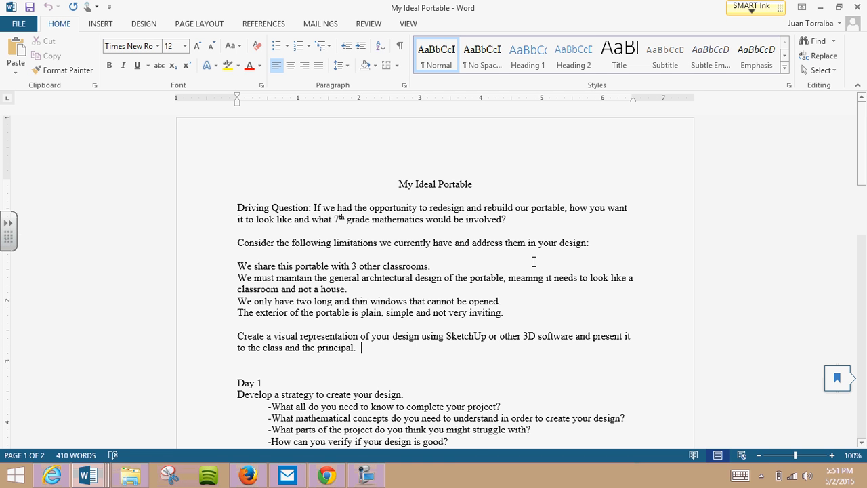
pyautogui.scroll(-5, 534, 261)
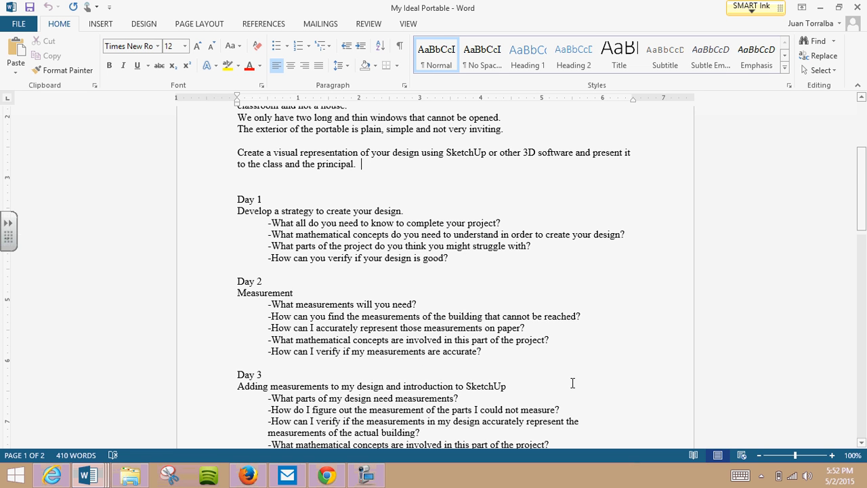
pyautogui.scroll(-7, 572, 383)
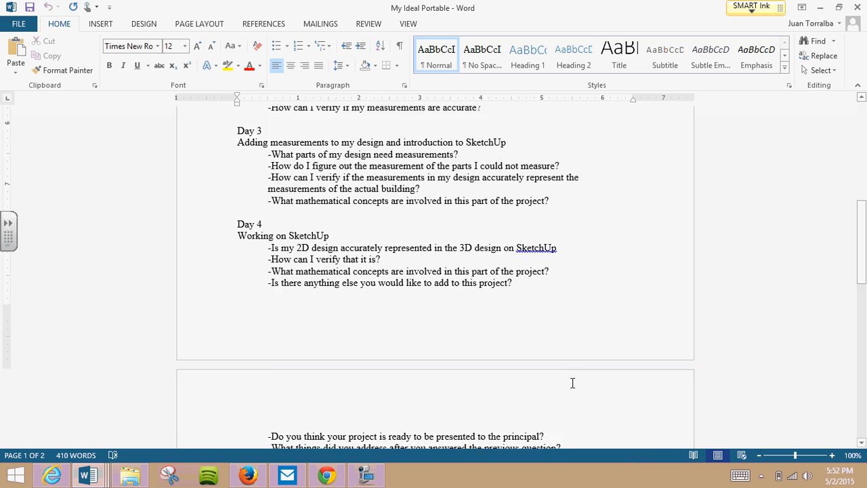
pyautogui.scroll(-5, 573, 382)
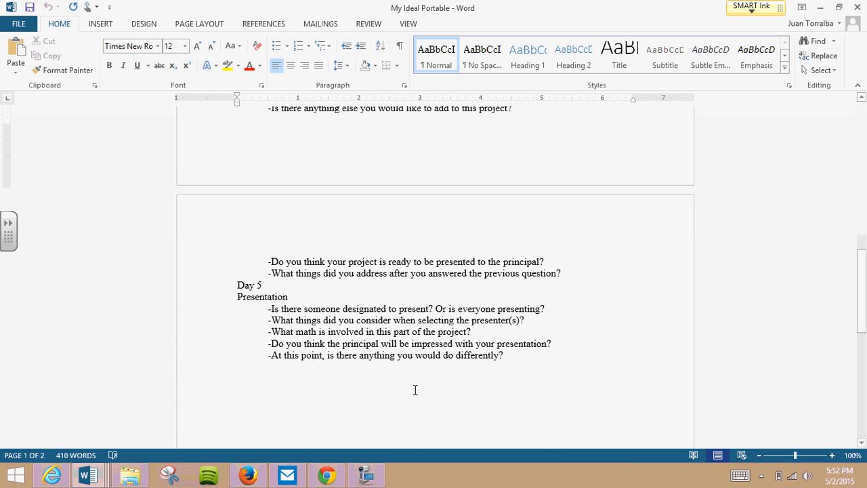
# - Minimize the open Word and browser windows and close the Lesson Files folder window to reach the desktop
pyautogui.click(818, 7)
pyautogui.click(819, 8)
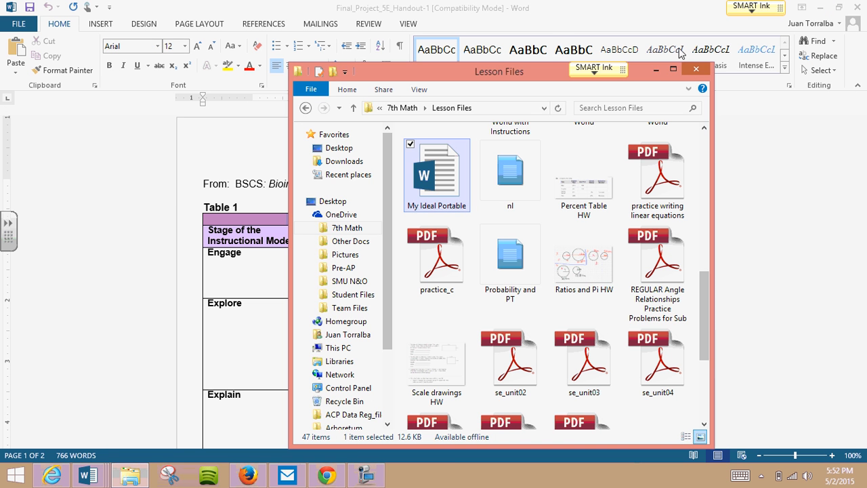
pyautogui.click(696, 69)
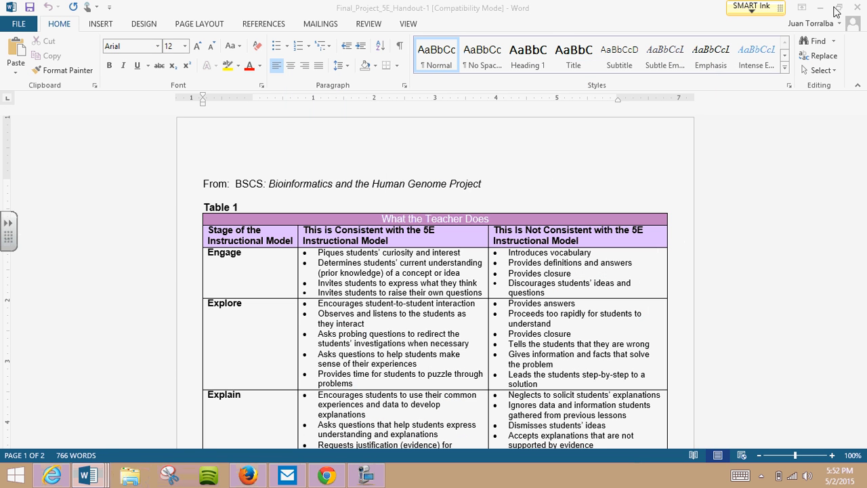
pyautogui.click(821, 8)
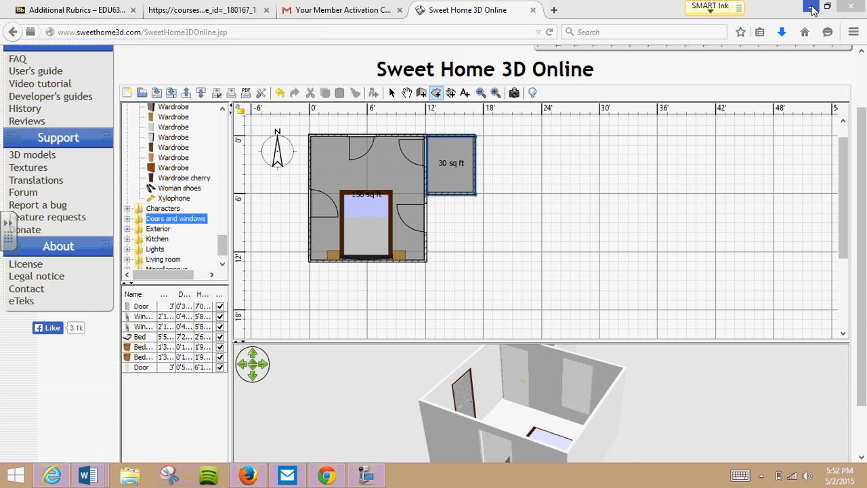
pyautogui.click(812, 8)
pyautogui.click(812, 8)
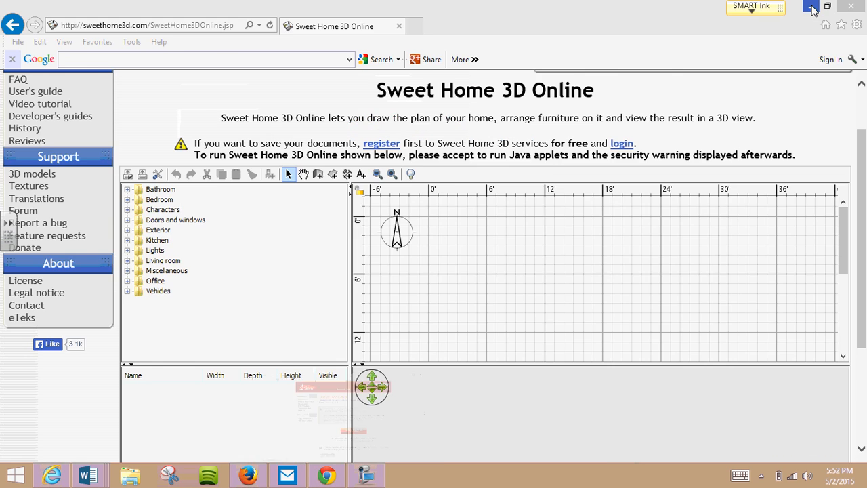
pyautogui.click(813, 9)
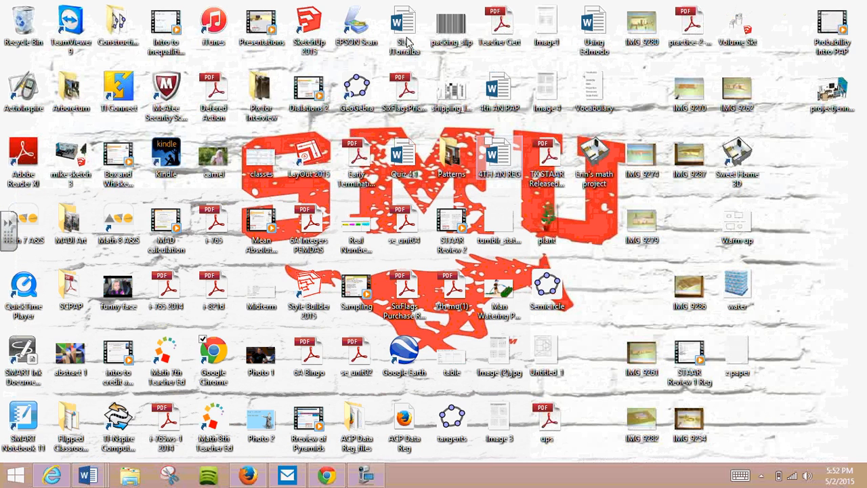
# - Launch SketchUp 2015 from the desktop and continue past the welcome window to a new model
pyautogui.click(314, 34)
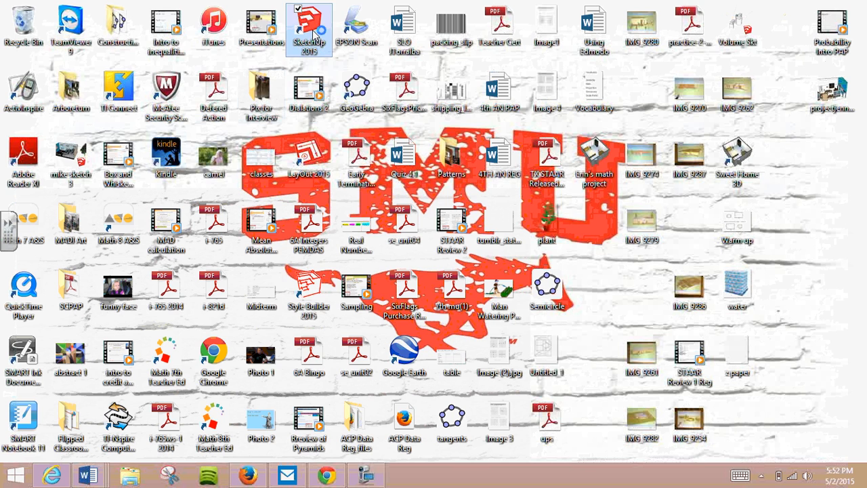
pyautogui.click(359, 477)
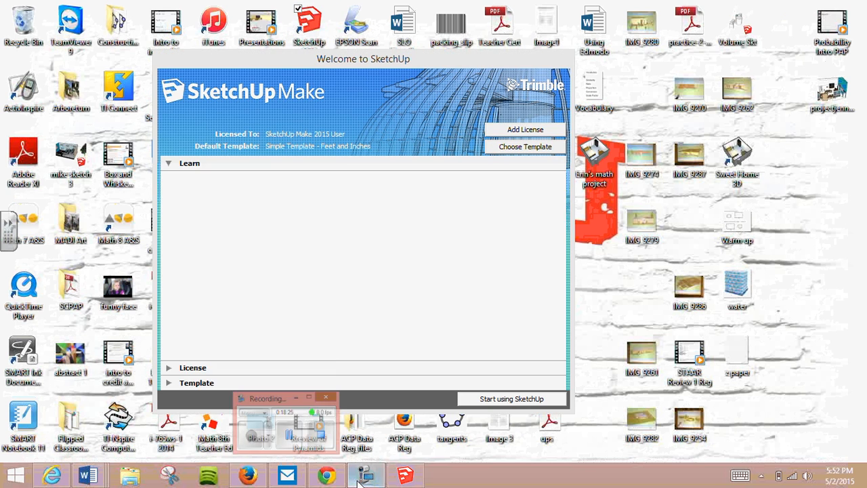
pyautogui.click(523, 399)
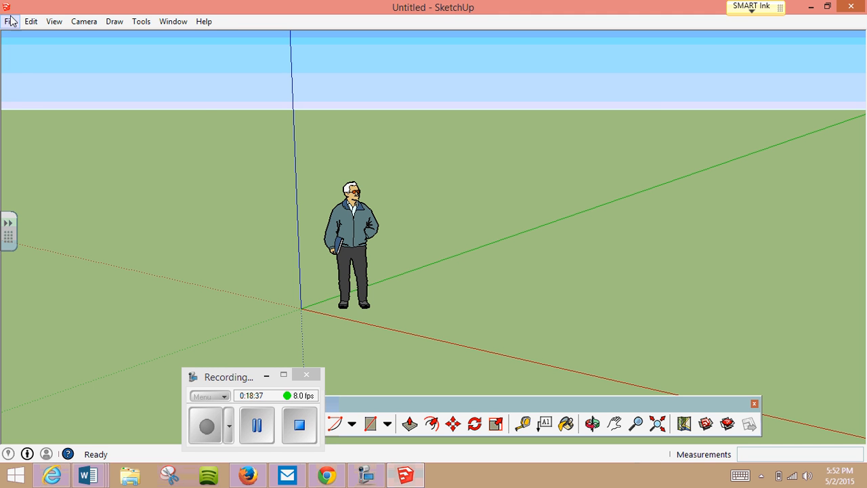
# - Open the model projectjenny.skb from the Desktop, with all file types listed
pyautogui.click(11, 22)
pyautogui.click(35, 53)
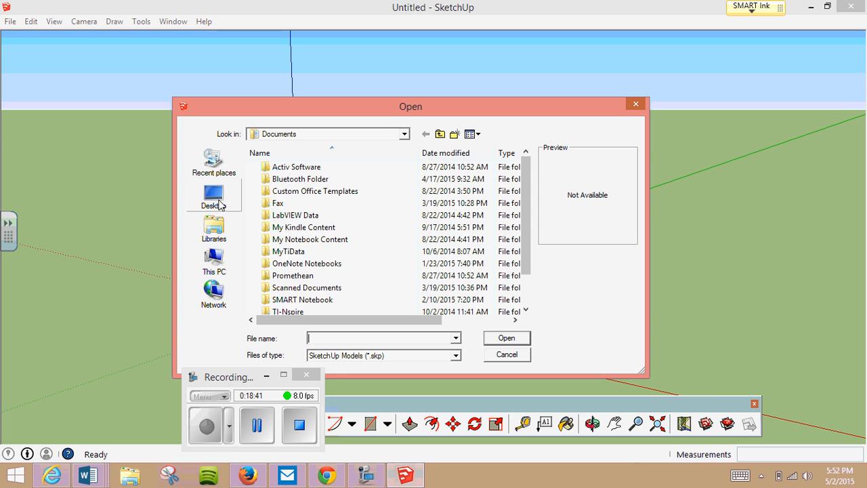
pyautogui.click(219, 204)
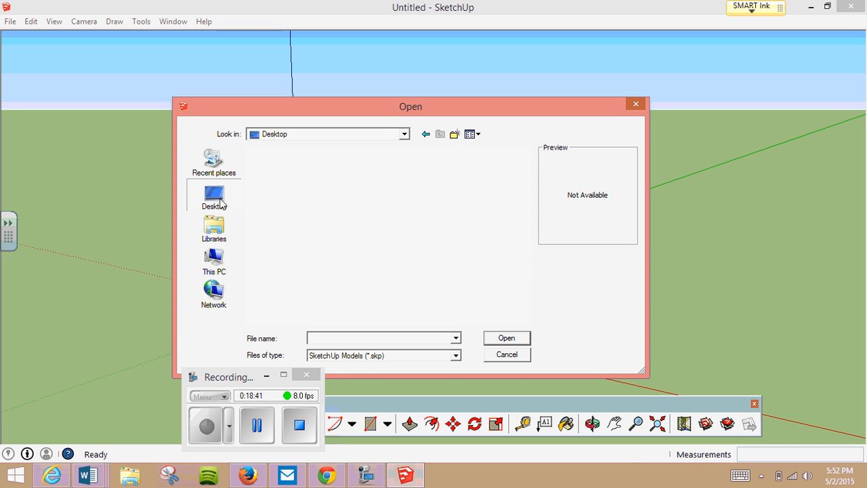
pyautogui.click(438, 356)
pyautogui.click(431, 375)
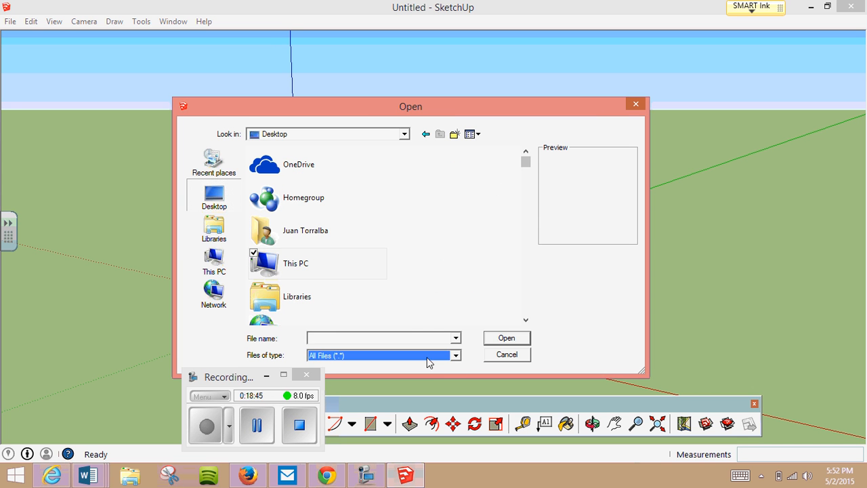
pyautogui.moveTo(527, 161); pyautogui.dragTo(515, 277)
pyautogui.click(360, 234)
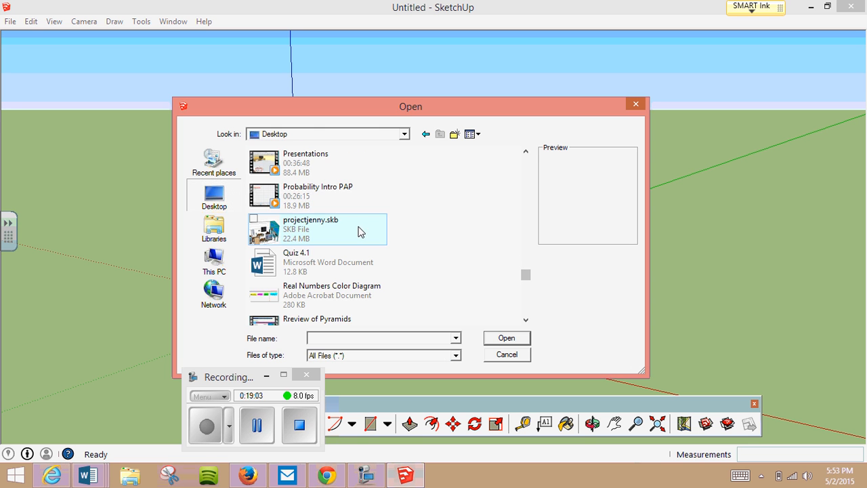
pyautogui.click(491, 338)
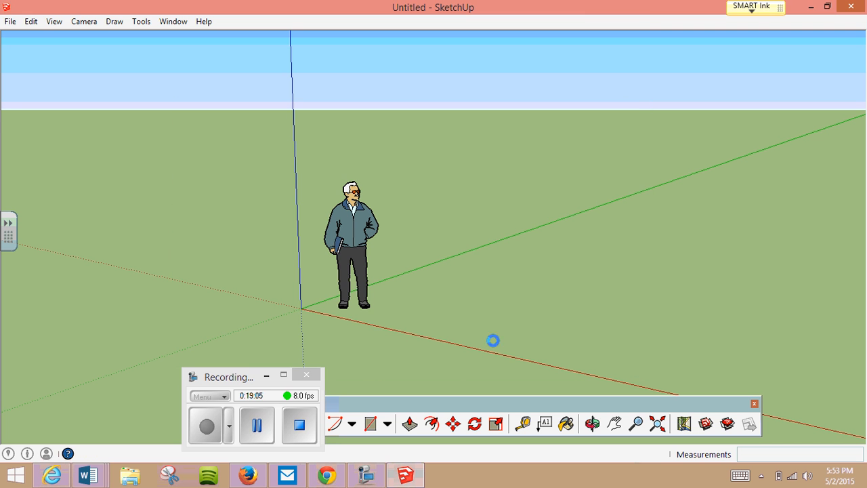
# - Orbit around the classroom model to examine its desks, windows and walls from above and another side
pyautogui.click(266, 374)
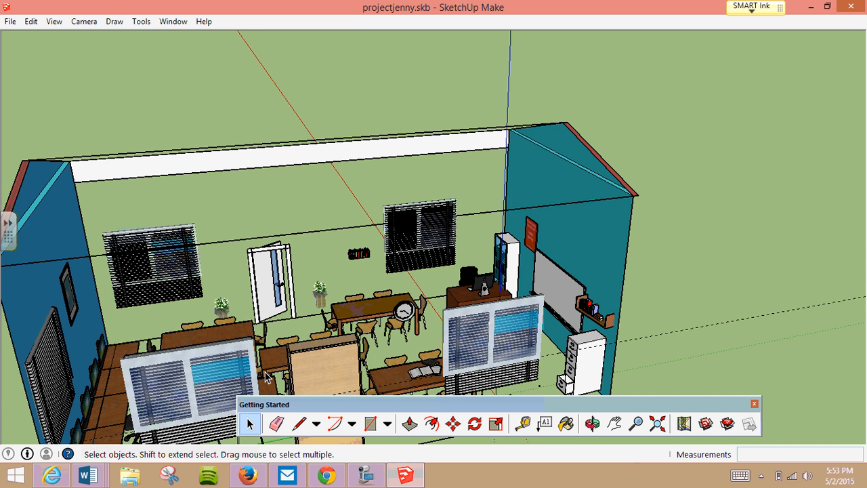
pyautogui.click(593, 424)
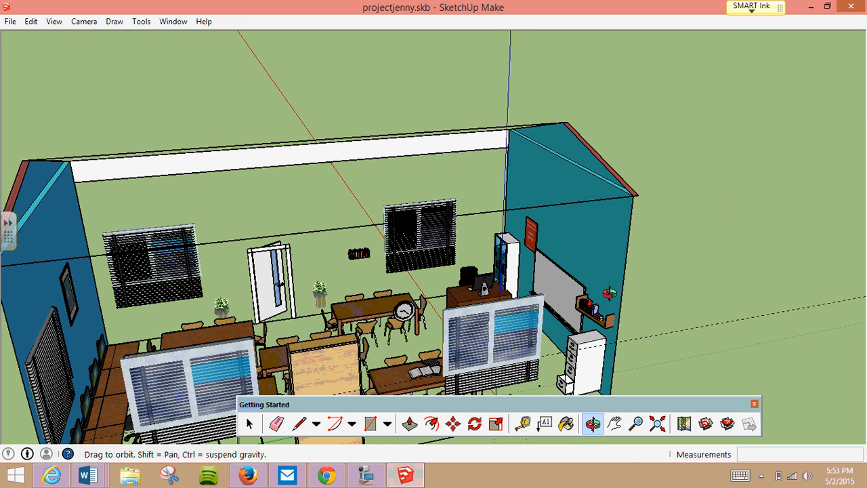
pyautogui.moveTo(610, 294); pyautogui.dragTo(628, 139)
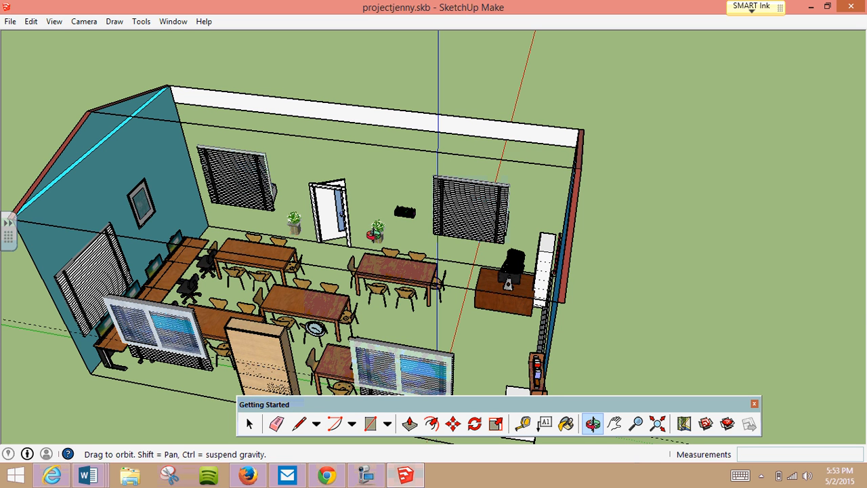
# - Orbit the classroom model to view the whiteboard wall, filing cabinet and desks from the opposite angle
pyautogui.moveTo(481, 230); pyautogui.dragTo(550, 91)
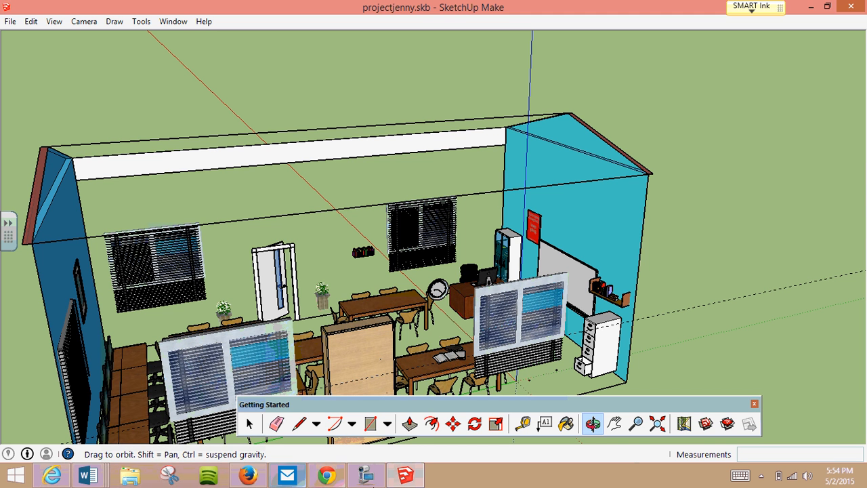
pyautogui.click(369, 475)
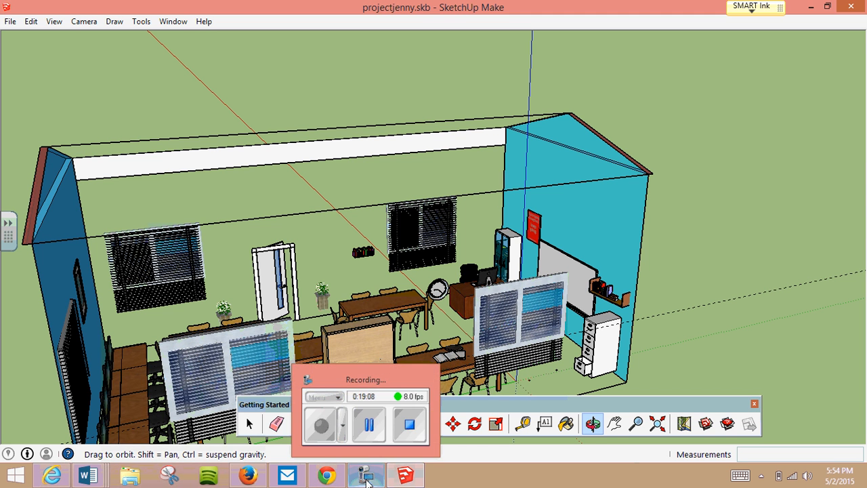
pyautogui.click(373, 433)
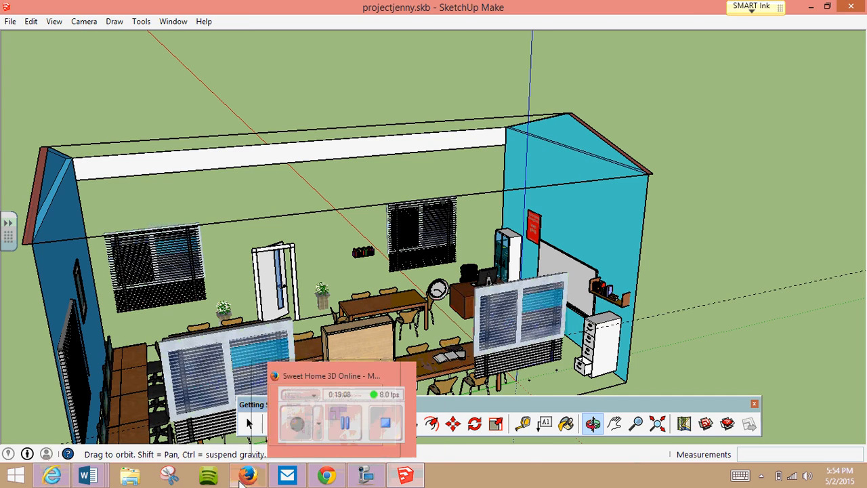
# - Show the Sweet Home 3D Online plan in Firefox and switch to the My Ideal Portable document with the Day 1 tasks in Word
pyautogui.moveTo(248, 475)
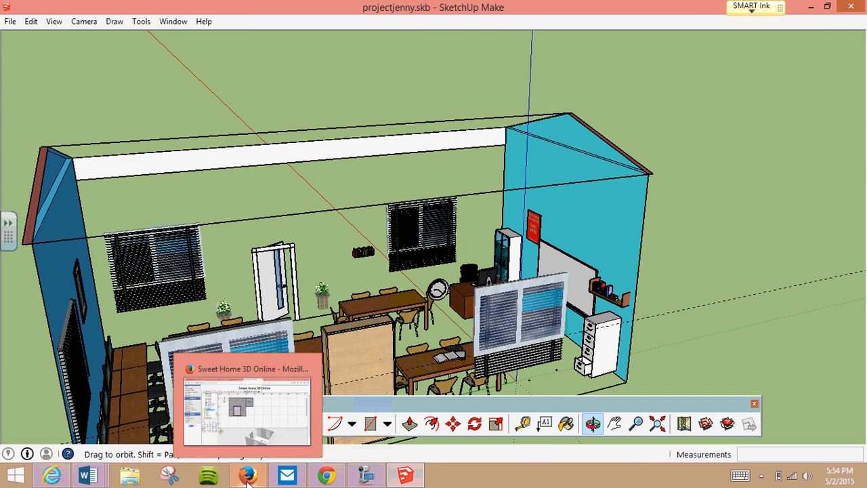
pyautogui.click(244, 426)
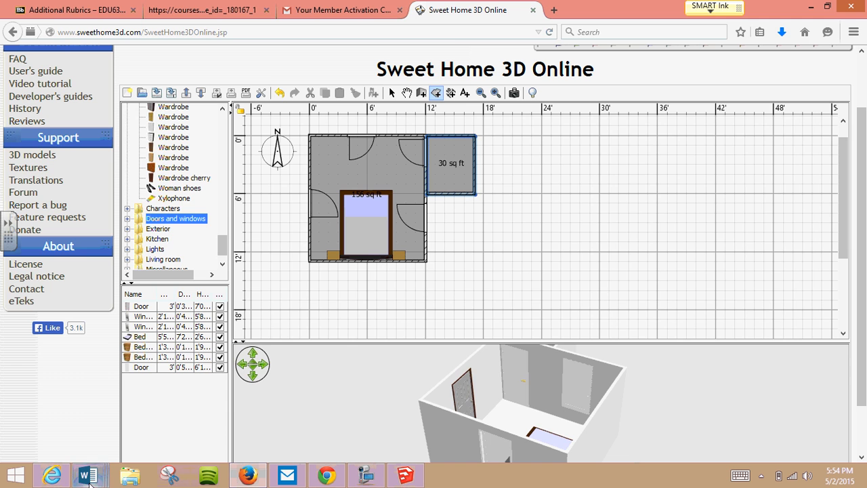
pyautogui.moveTo(90, 481)
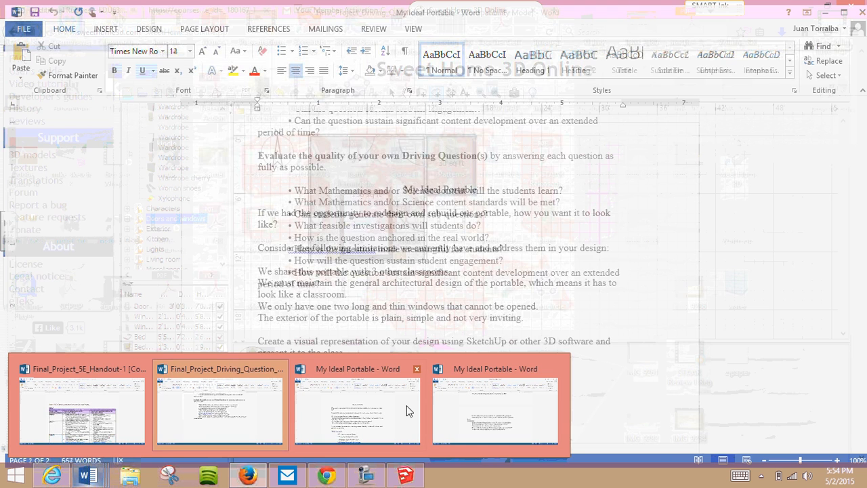
pyautogui.click(447, 406)
pyautogui.scroll(15, 445, 406)
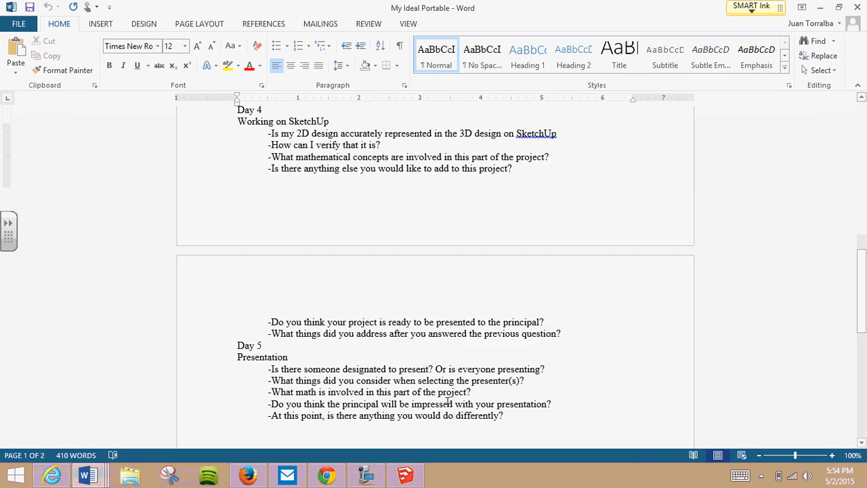
# - Enter the contact phone number on the blank line above Day 1 and select it
pyautogui.click(301, 357)
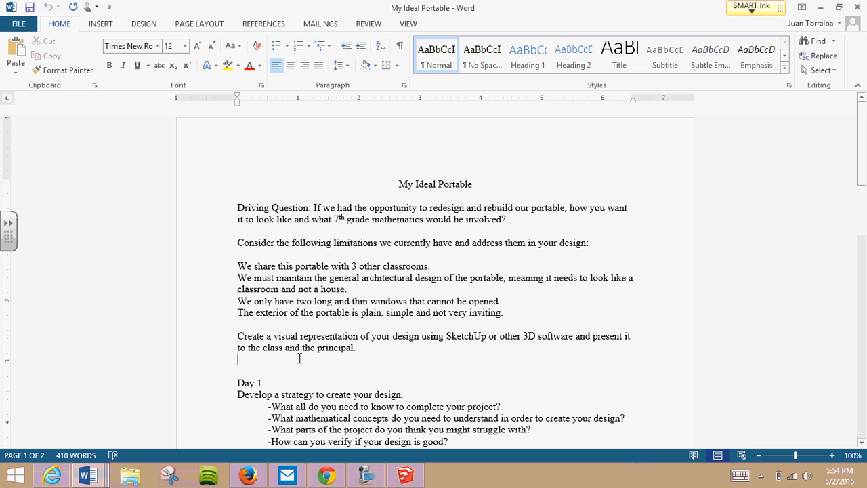
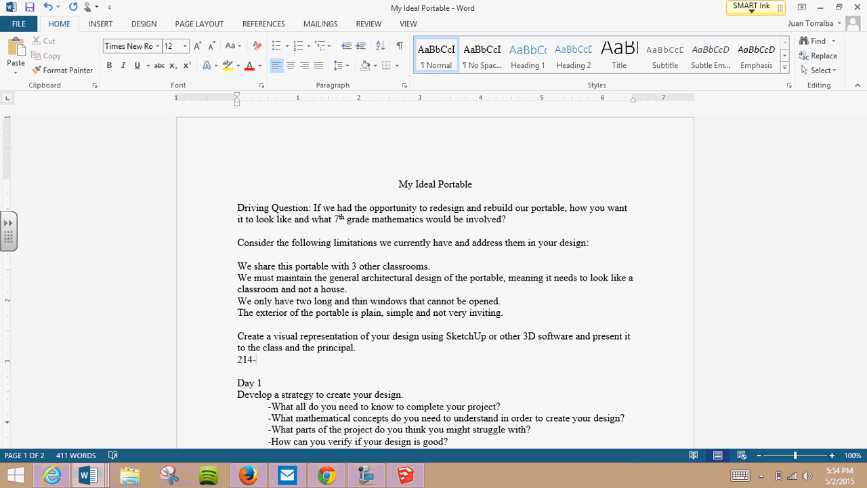
pyautogui.hotkey('shift', 'Left')
pyautogui.hotkey('shift', 'Left')
pyautogui.hotkey('shift', 'Left')
pyautogui.hotkey('shift', 'Left')
pyautogui.hotkey('shift', 'Left')
pyautogui.hotkey('shift', 'Left')
pyautogui.hotkey('shift', 'Left')
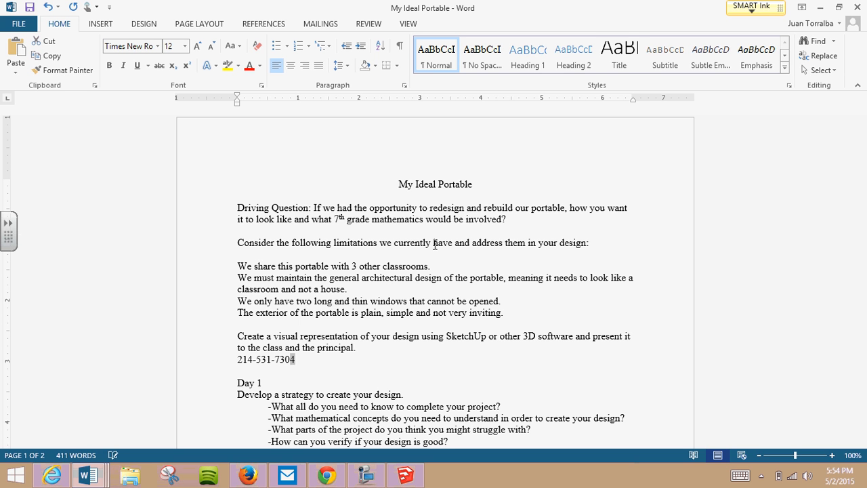
pyautogui.hotkey('shift', 'Left')
pyautogui.hotkey('shift', 'Left')
pyautogui.hotkey('shift', 'Left')
pyautogui.hotkey('shift', 'Left')
pyautogui.hotkey('shift', 'Left')
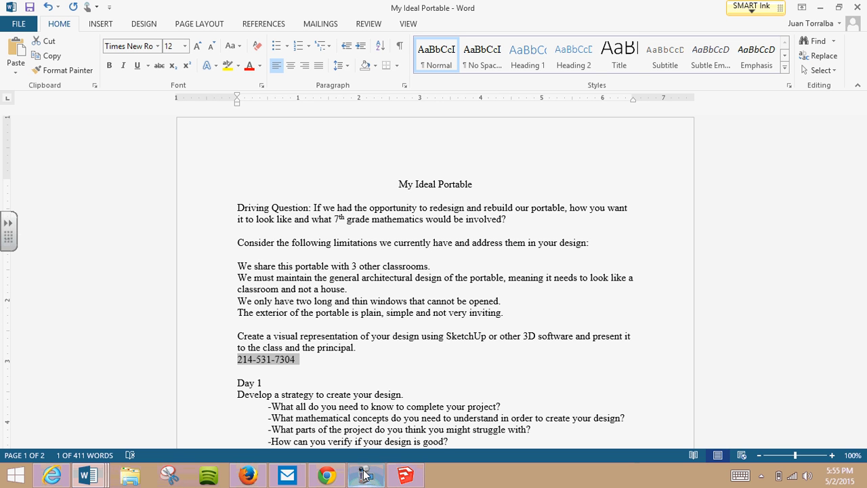
pyautogui.moveTo(322, 479)
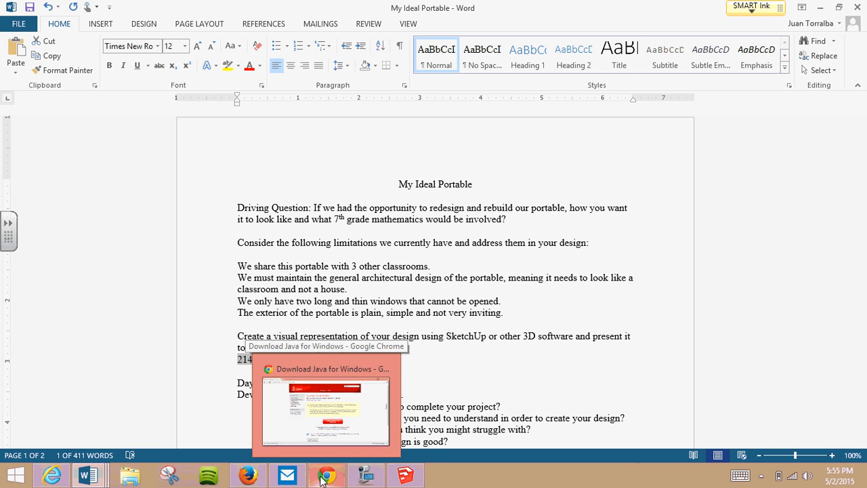
pyautogui.moveTo(250, 478)
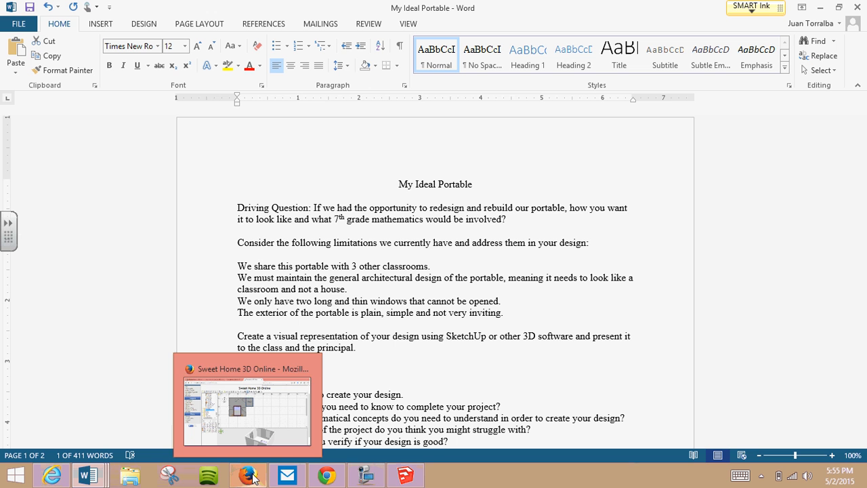
pyautogui.click(368, 479)
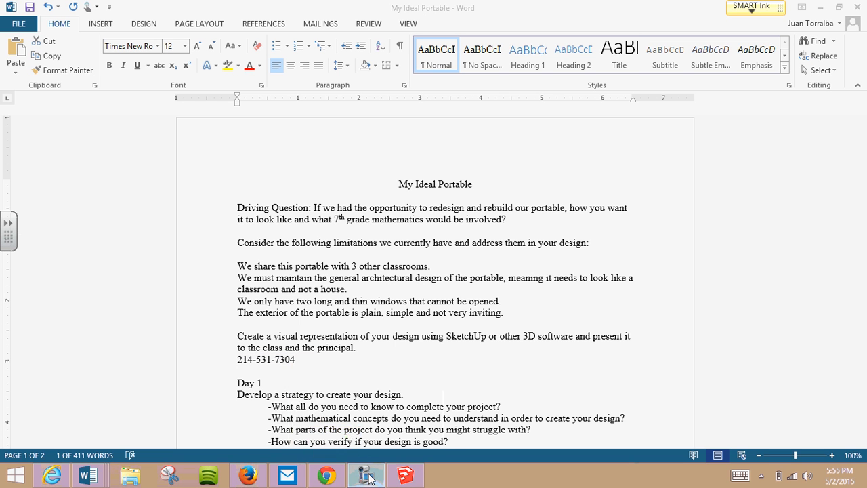